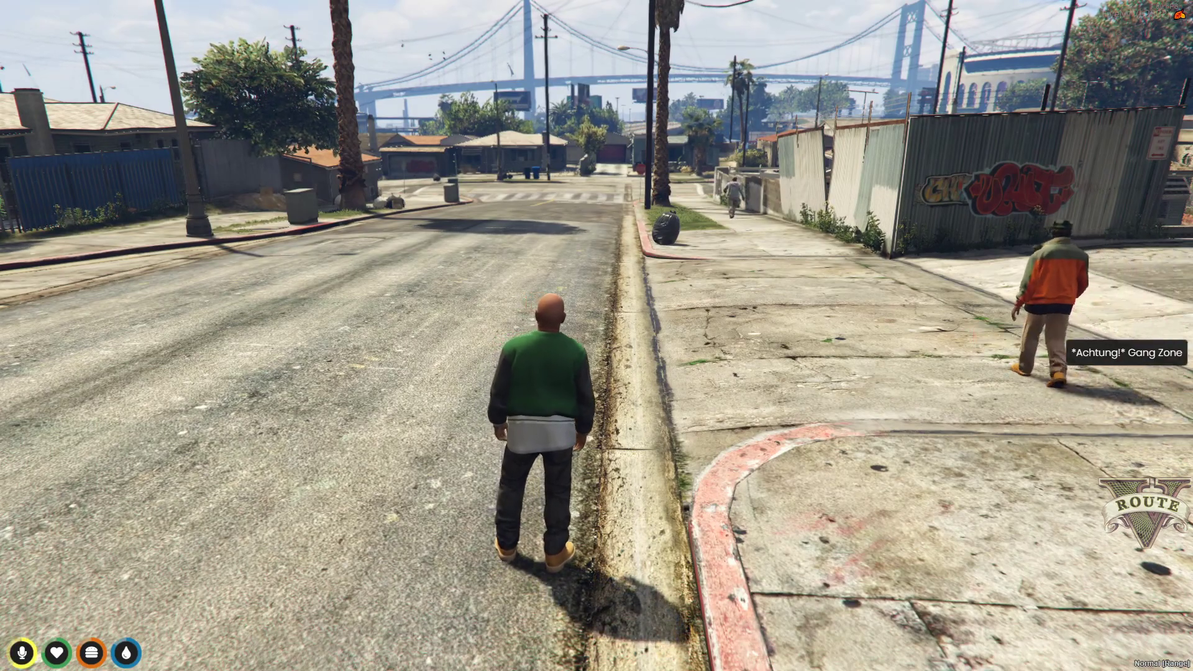
Walk the character along the street across the gang zone boundary to check the territory notifications
{"action": "key", "text": "w"}
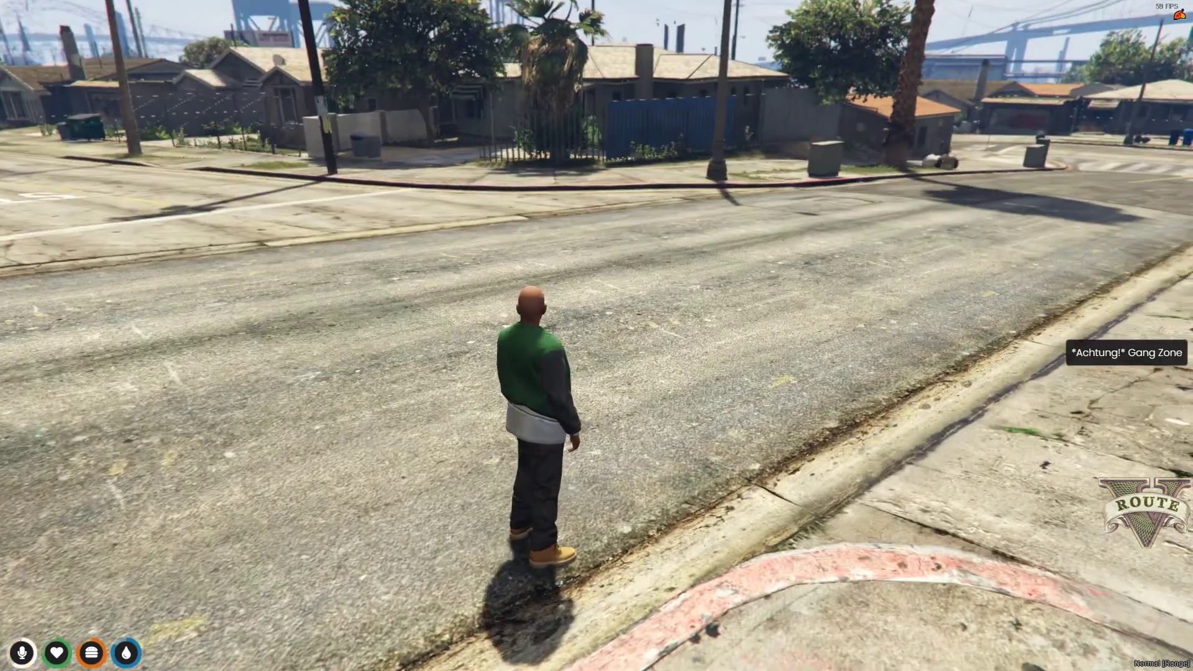
{"action": "key", "text": "a"}
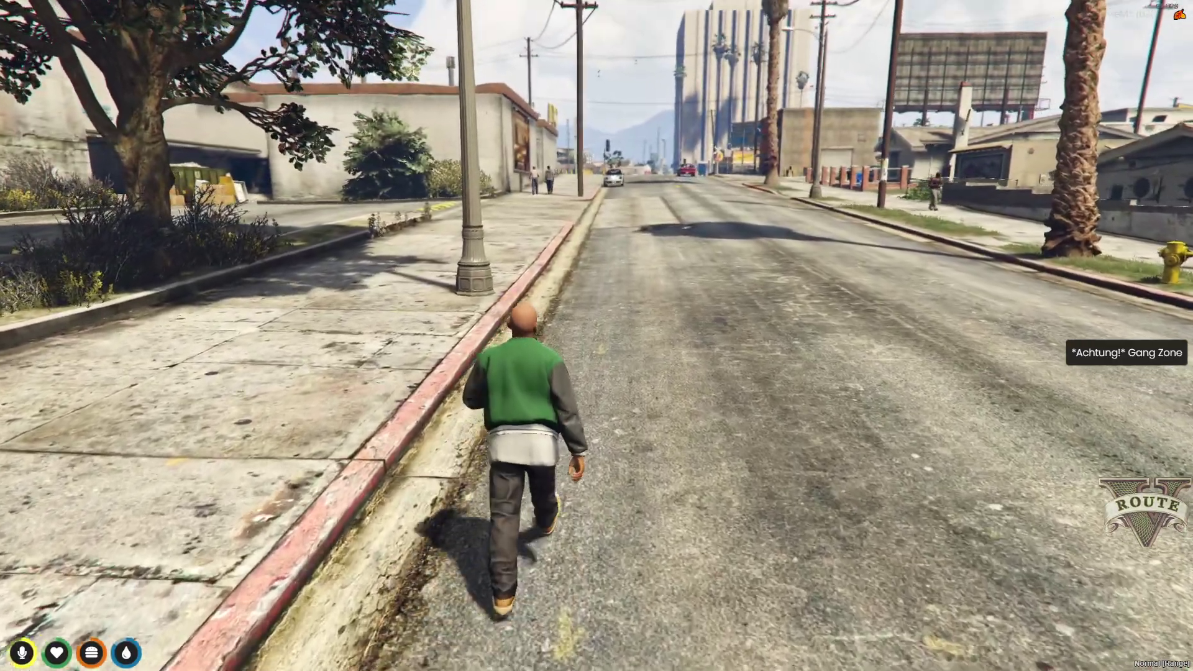
{"action": "key", "text": "w"}
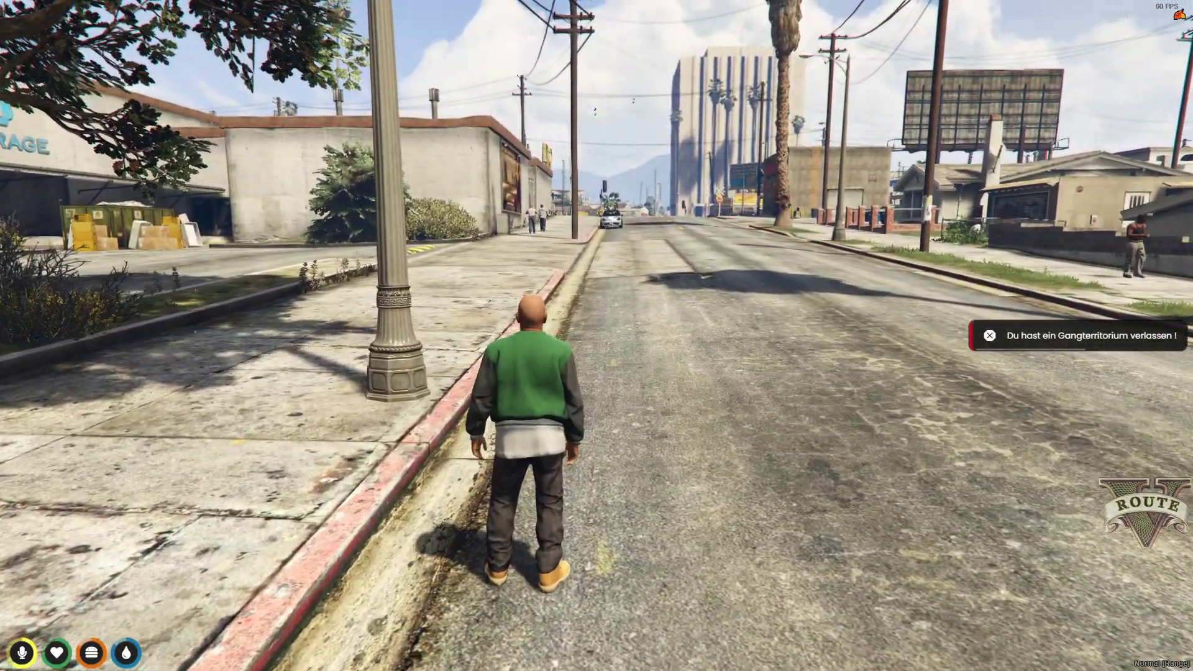
{"action": "key", "text": "s"}
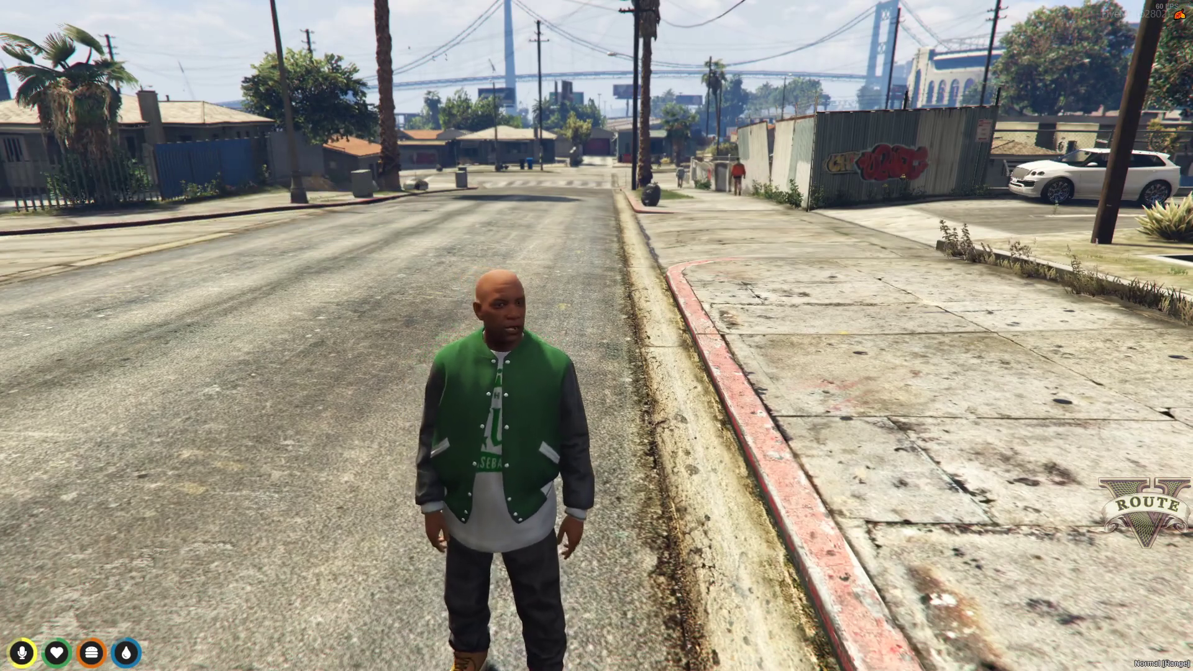
{"action": "key", "text": "w"}
{"action": "key", "text": "w"}
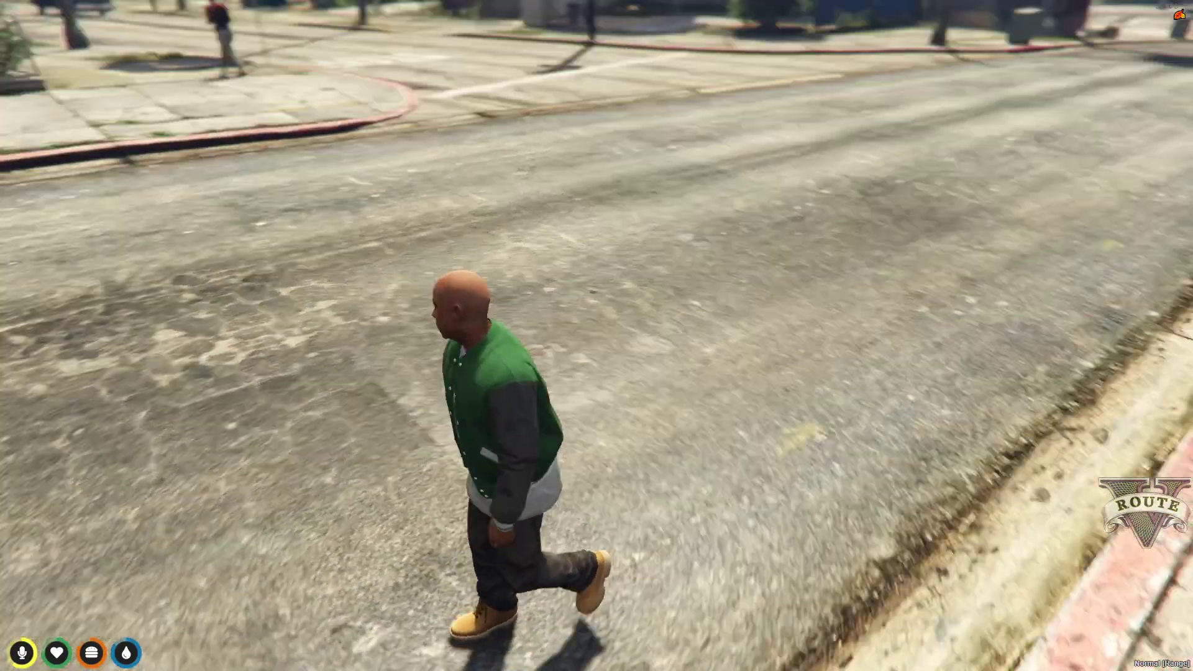
{"action": "key", "text": "w"}
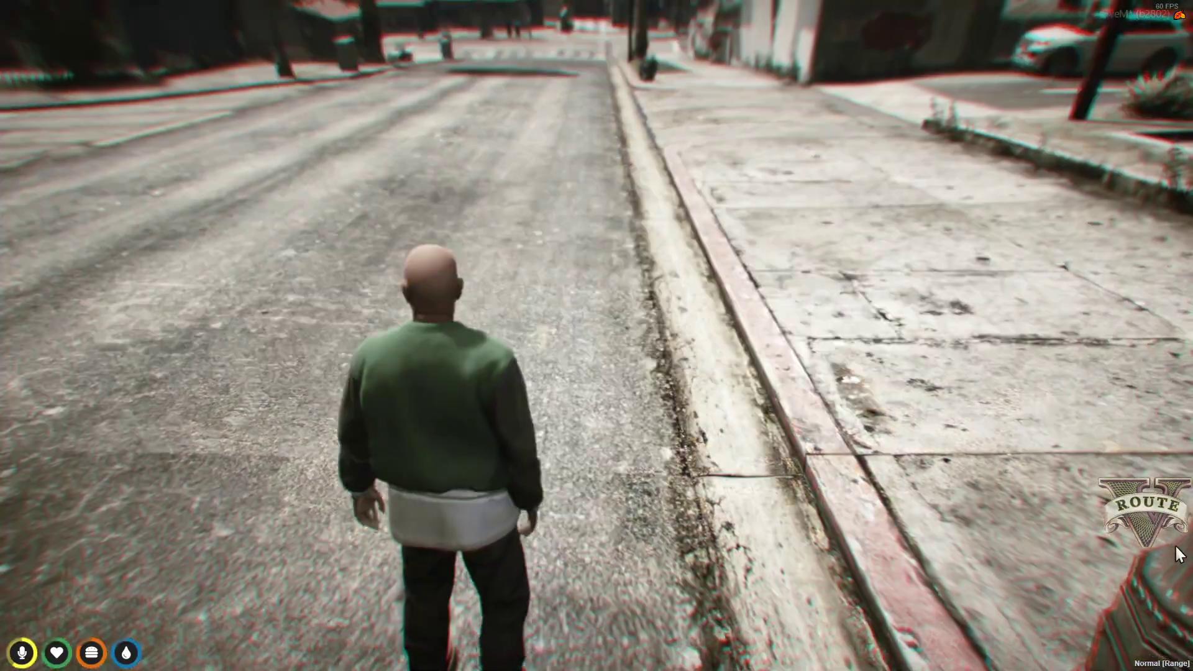
Examine the coloured gang territories on the game's full map and return to the game
{"action": "key", "text": "Escape"}
{"action": "left_click", "coordinate": [770, 472]}
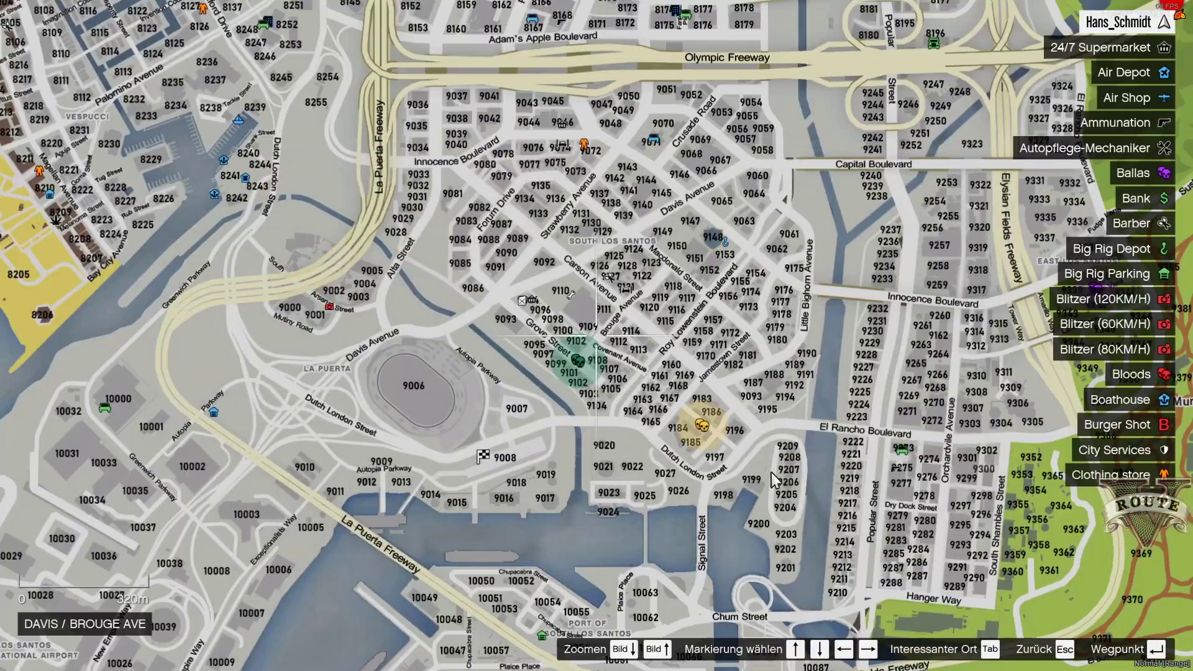
{"action": "key", "text": "Escape"}
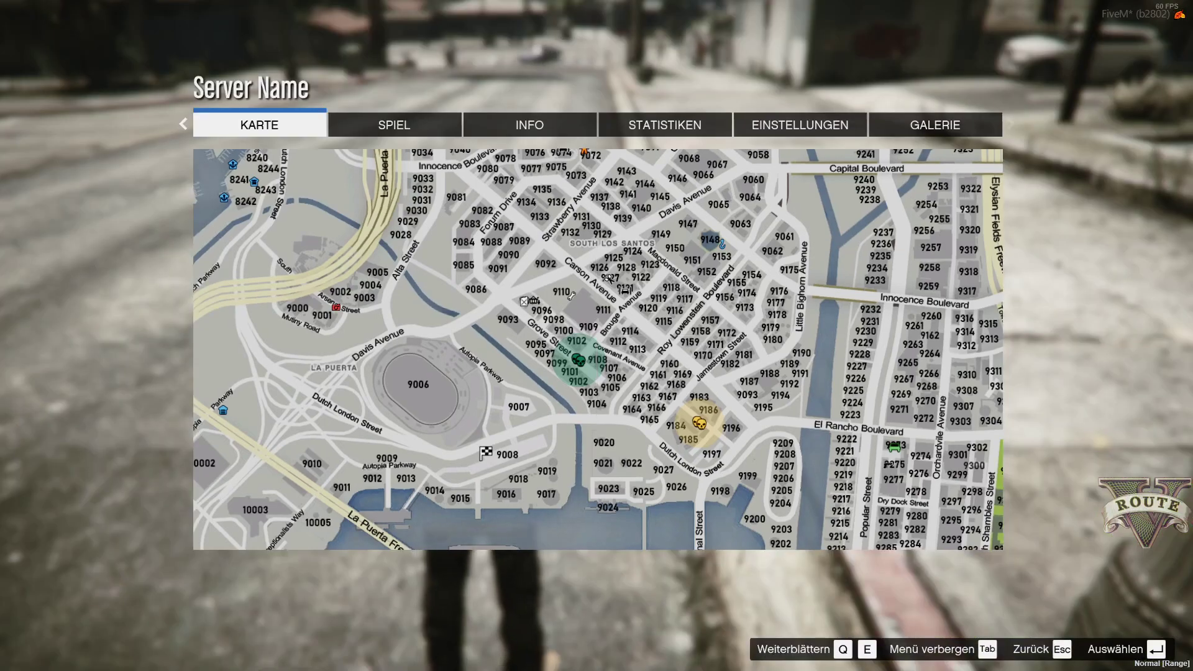
{"action": "key", "text": "Escape"}
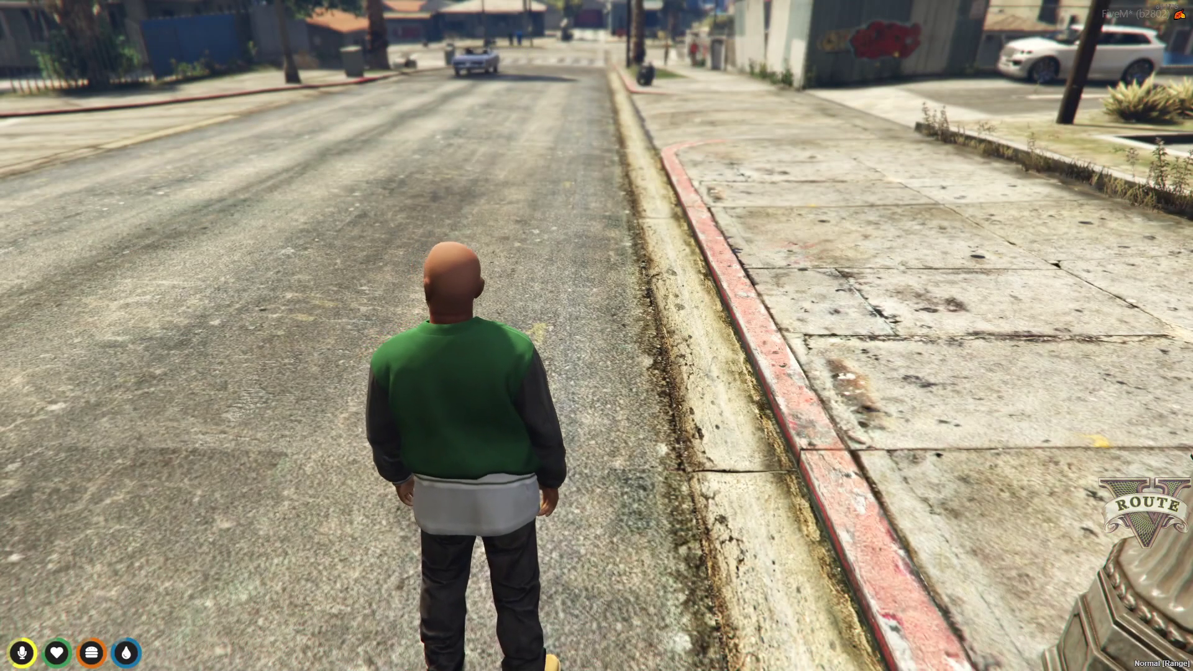
Exit the game by running the quit command in the console
{"action": "key", "text": "F8"}
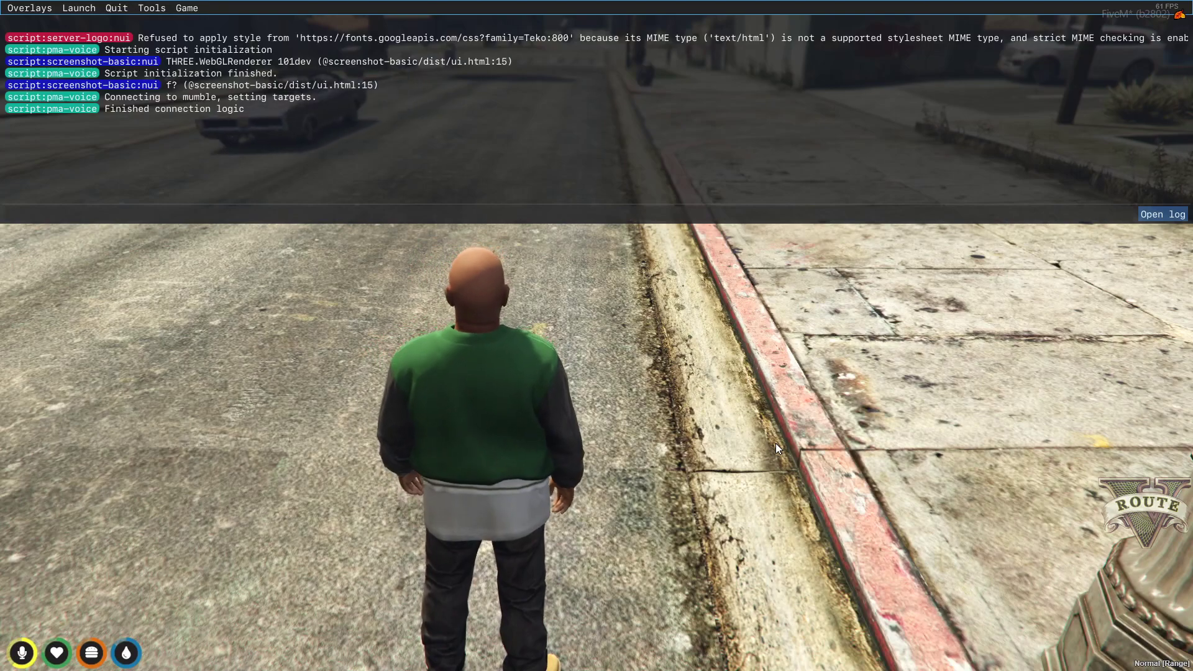
{"action": "type", "text": "quit"}
{"action": "key", "text": "Return"}
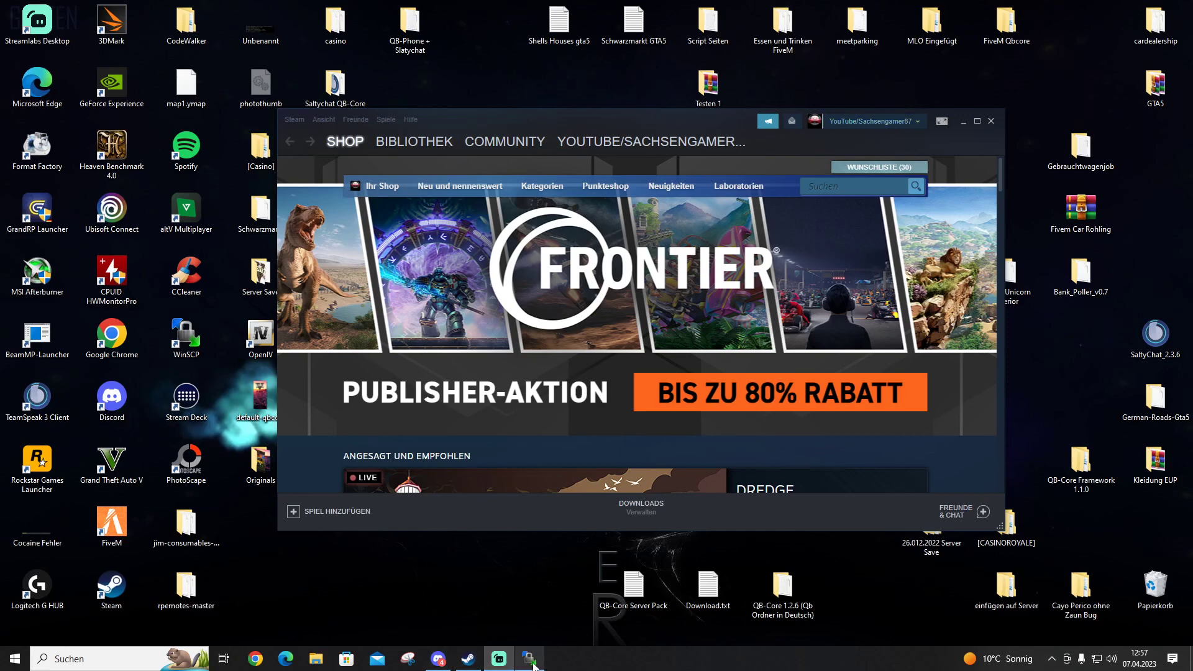
Switch to WinSCP and open the [Extra_Scripts] folder inside the server's resources folder
{"action": "mouse_move", "coordinate": [532, 662]}
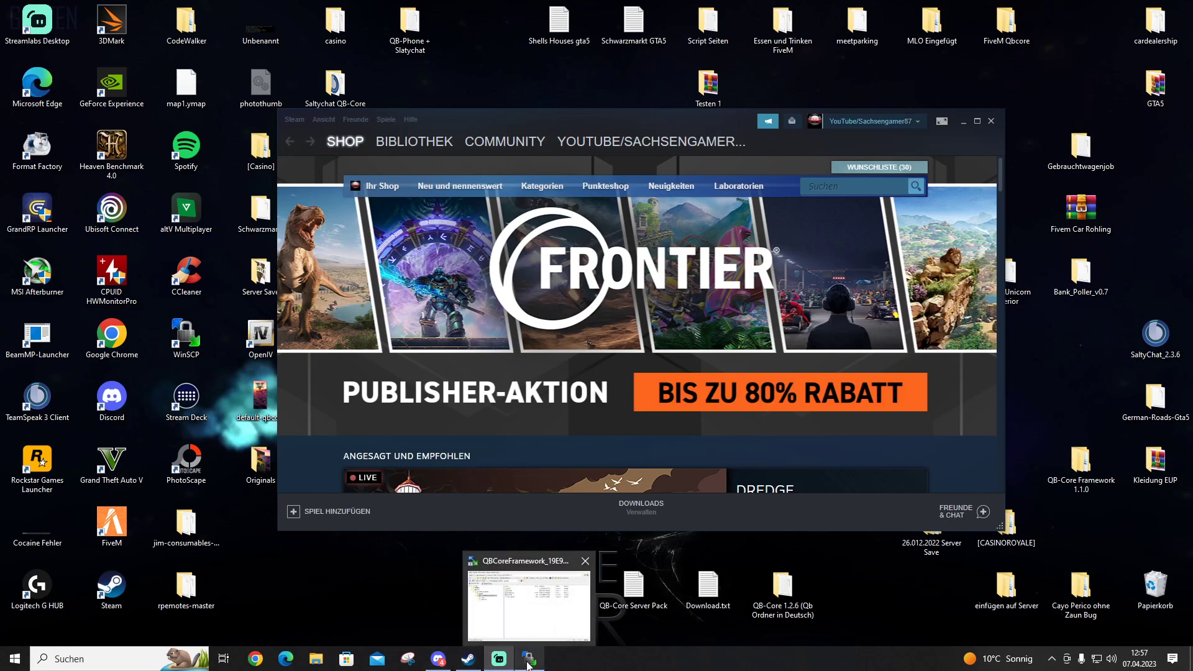
{"action": "left_click", "coordinate": [529, 662]}
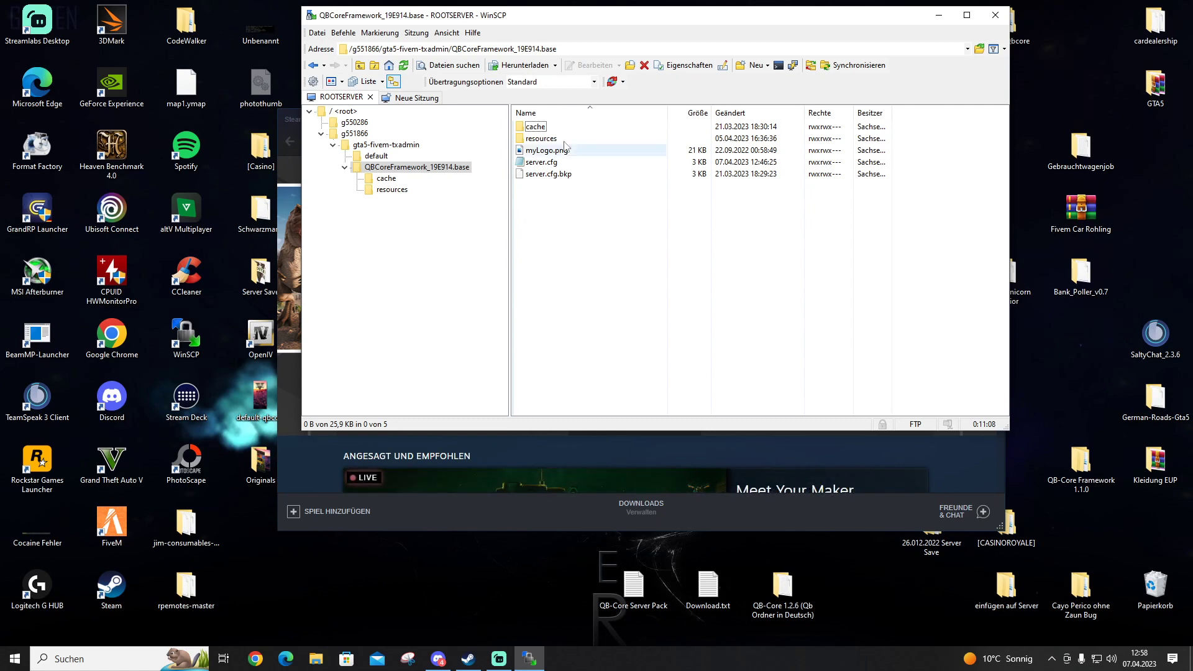
{"action": "double_click", "coordinate": [545, 144]}
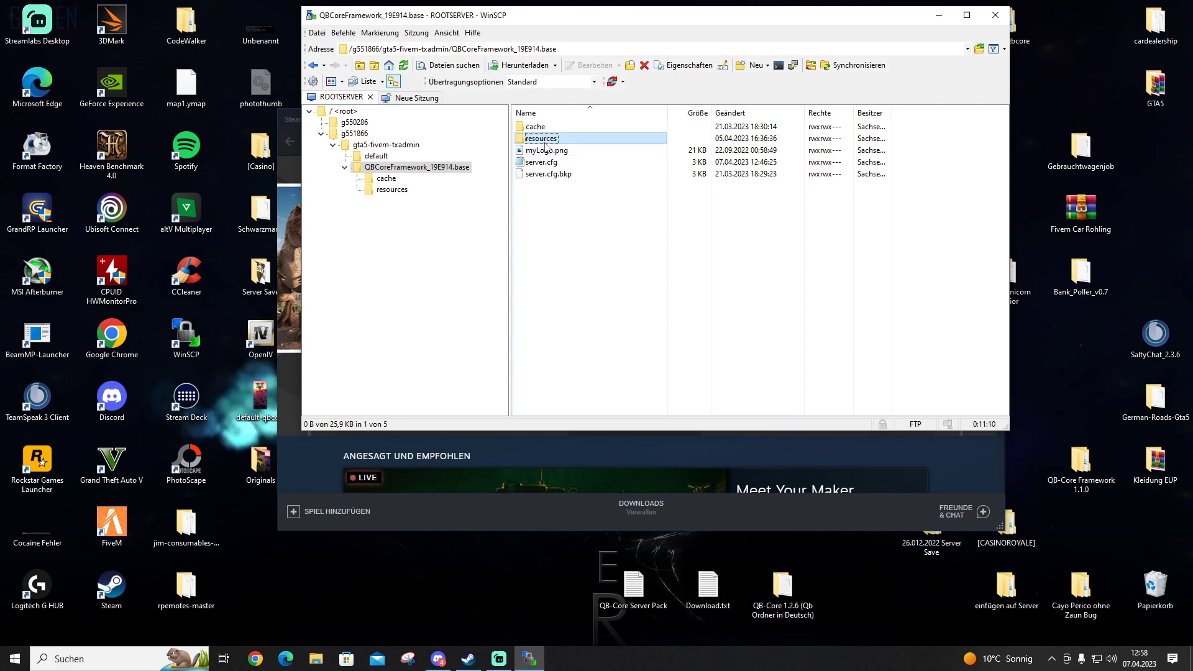
{"action": "left_click_drag", "start_coordinate": [618, 398], "coordinate": [522, 125]}
{"action": "left_click", "coordinate": [551, 373]}
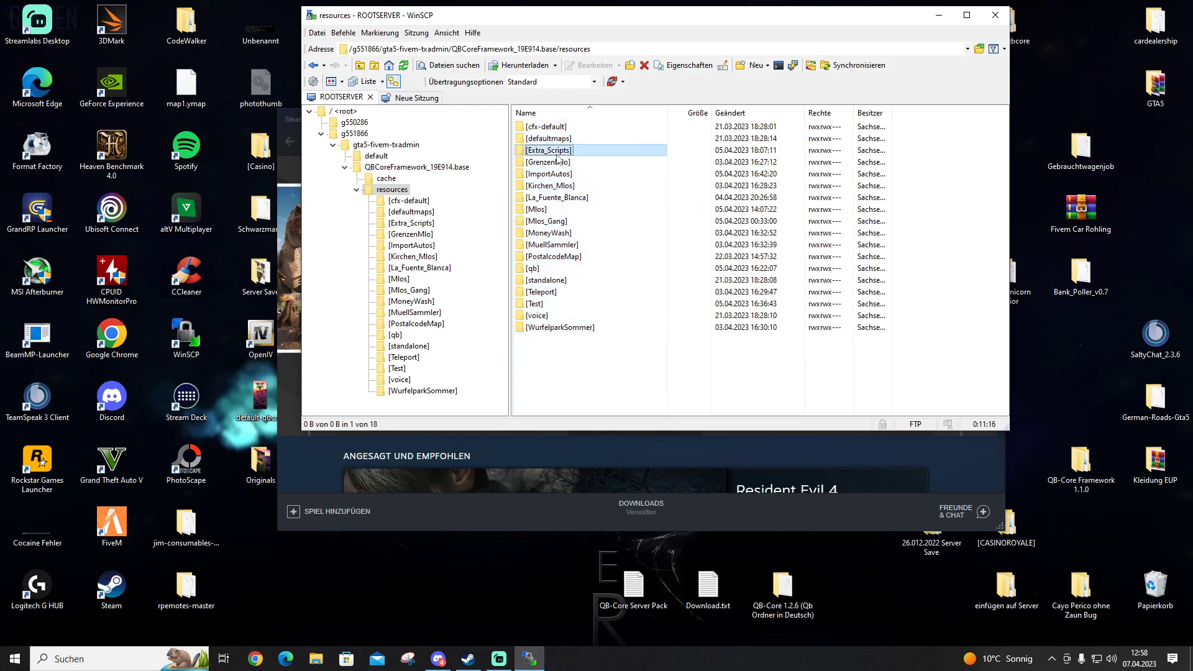
{"action": "double_click", "coordinate": [555, 150]}
Go through the script folders in [Extra_Scripts] one by one from Bezahlsystem to qb-drawtext
{"action": "left_click_drag", "start_coordinate": [537, 384], "coordinate": [573, 124]}
{"action": "left_click", "coordinate": [548, 127]}
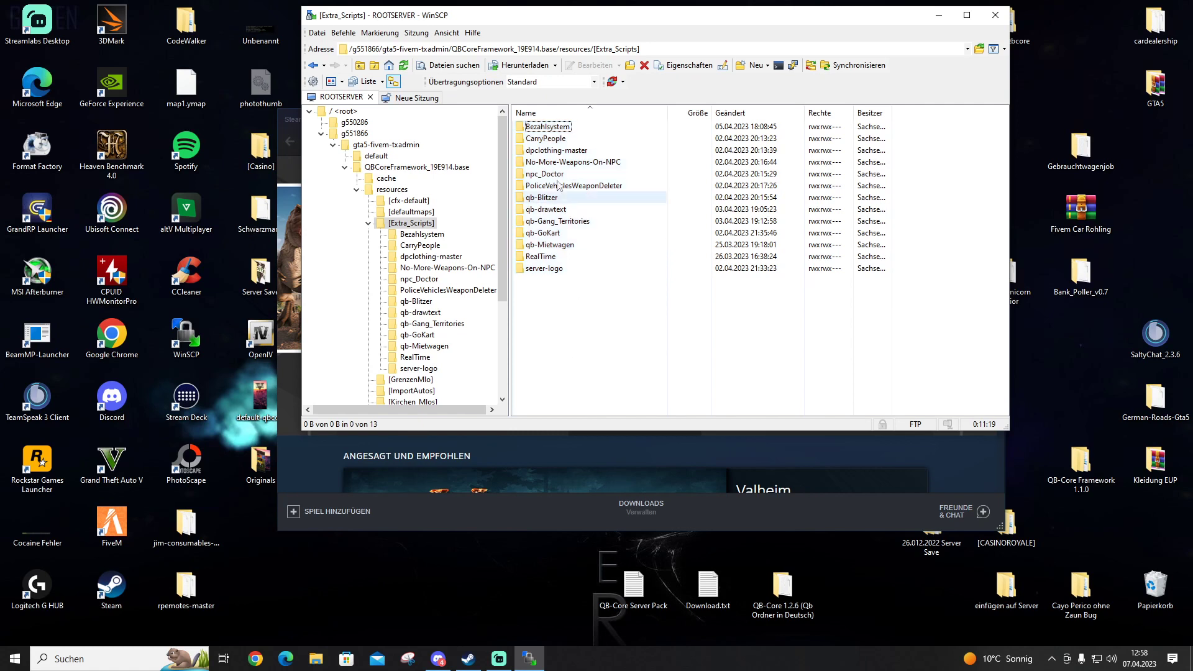
{"action": "left_click", "coordinate": [555, 139]}
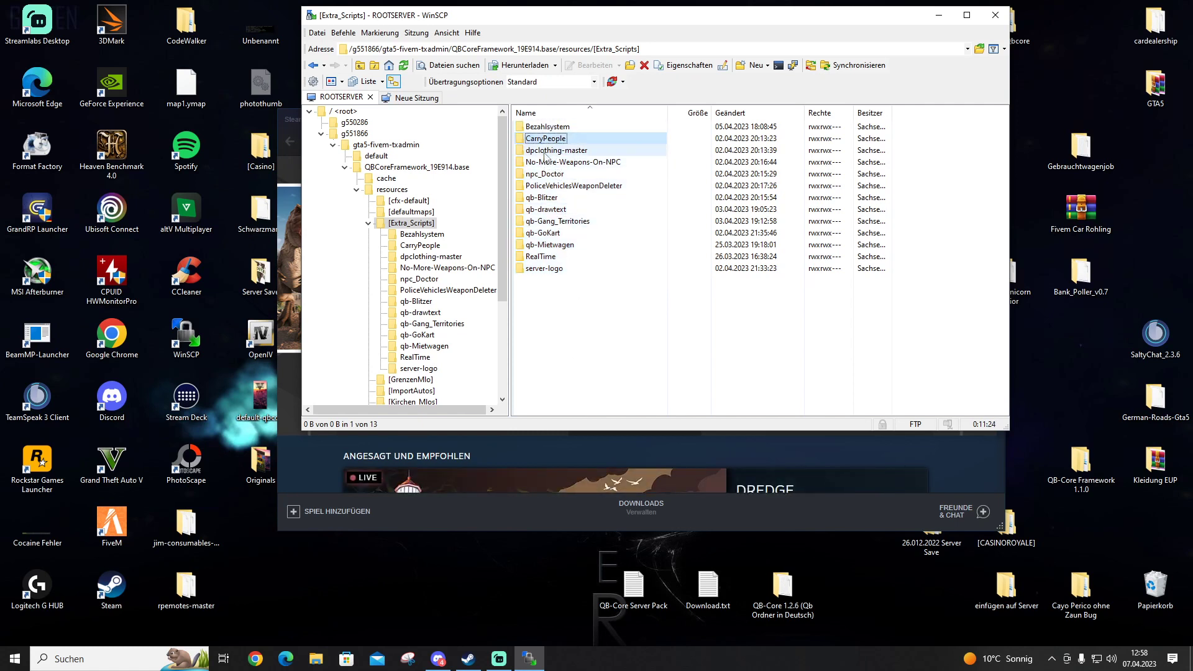
{"action": "left_click", "coordinate": [578, 154]}
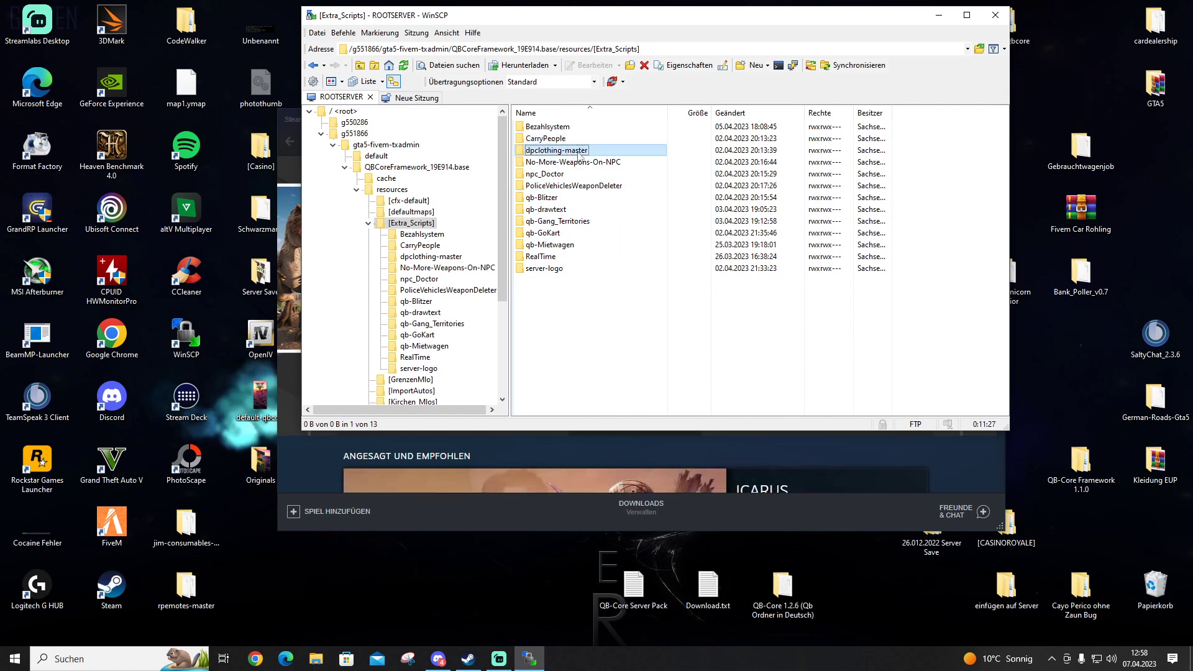
{"action": "left_click", "coordinate": [550, 163]}
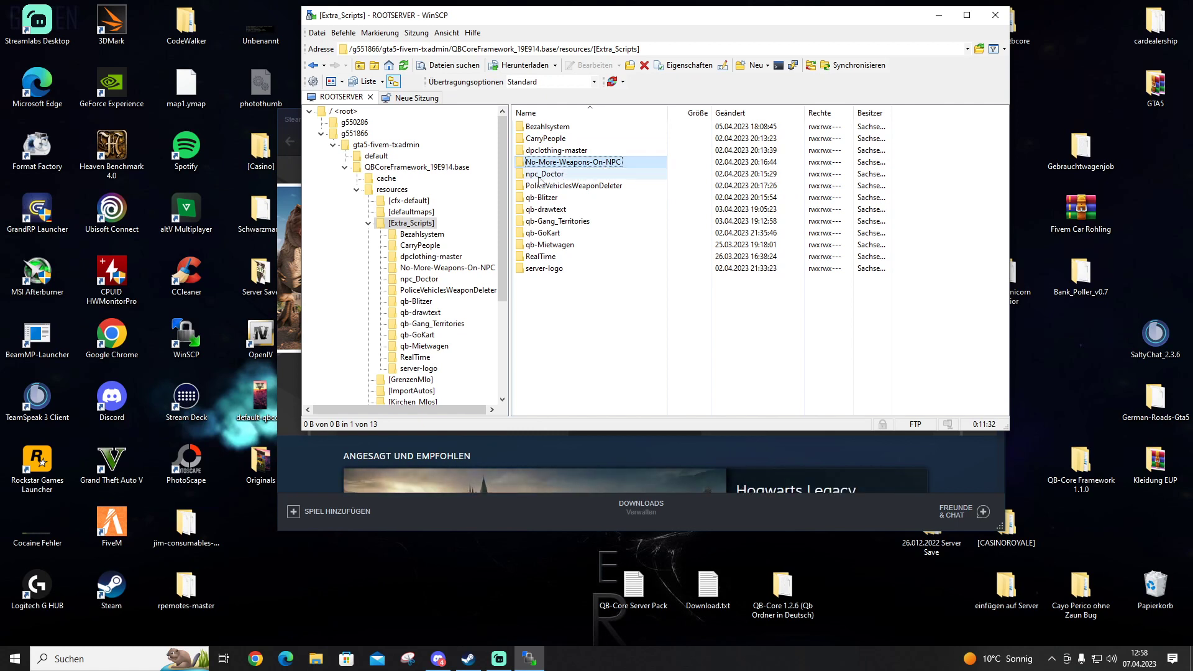
{"action": "left_click", "coordinate": [540, 175]}
{"action": "left_click", "coordinate": [559, 185]}
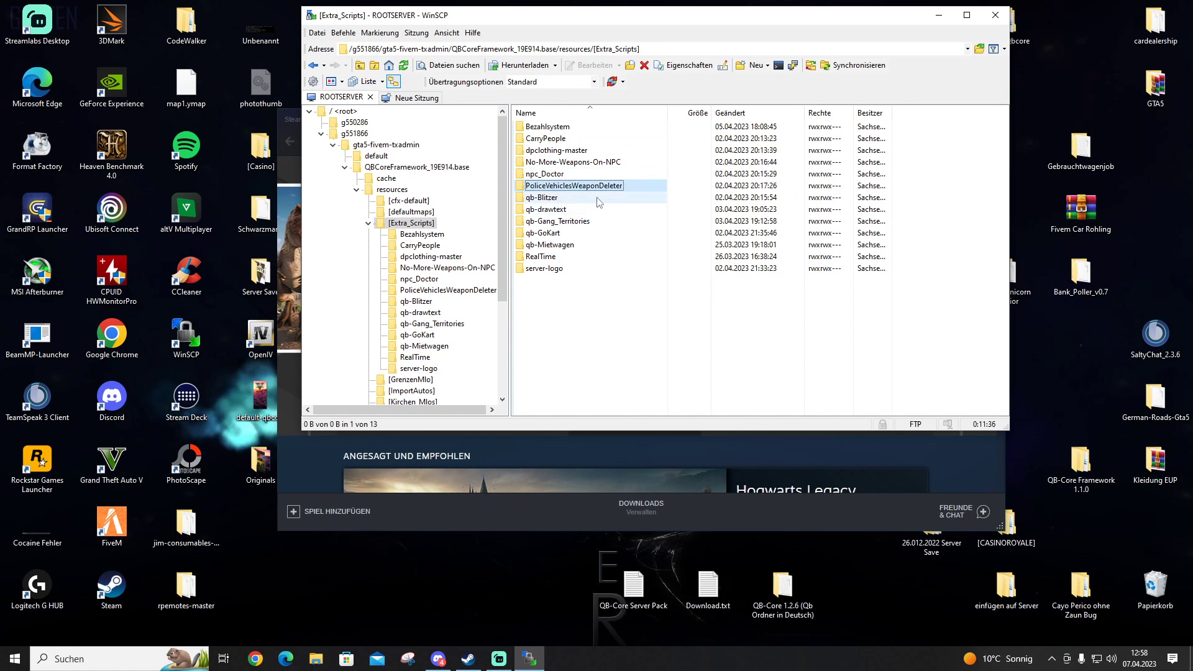
{"action": "left_click", "coordinate": [550, 198]}
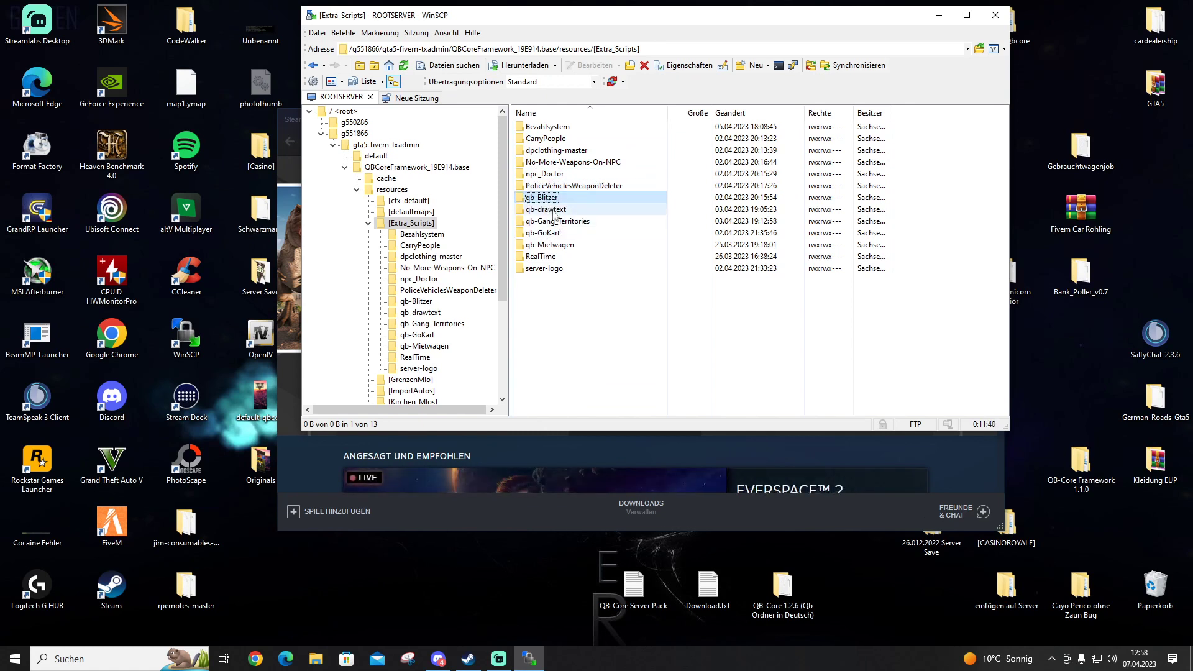
{"action": "left_click", "coordinate": [552, 210]}
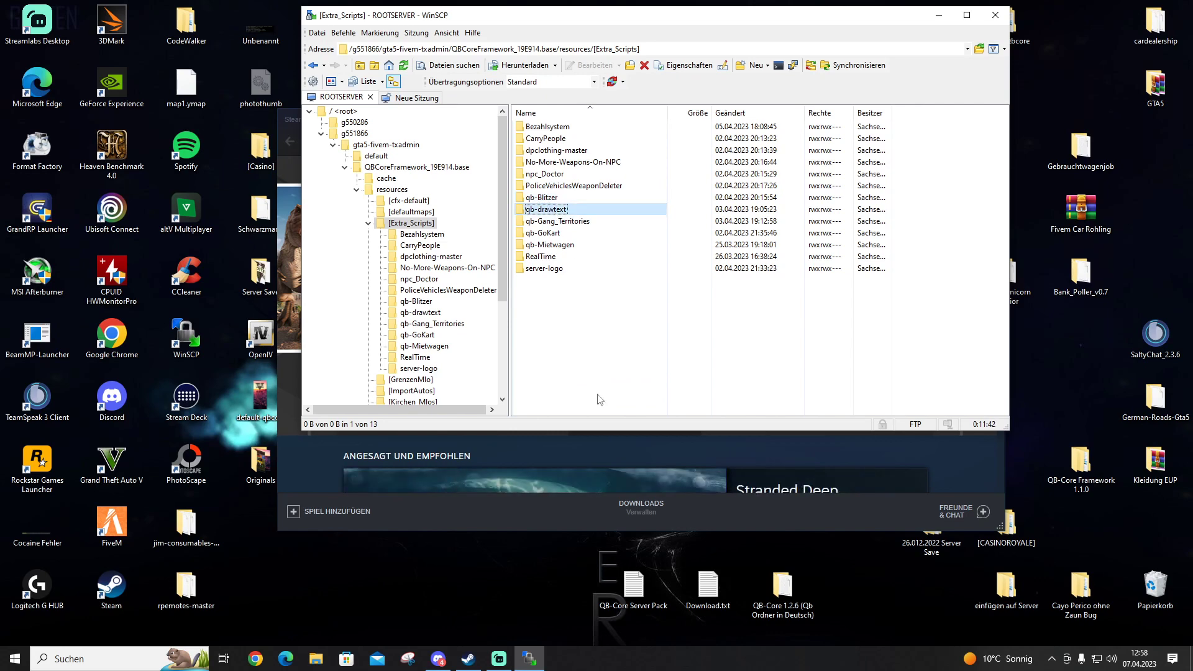
Minimize the Steam window and download the qb-drawtext folder from the server to the desktop
{"action": "left_click", "coordinate": [290, 120]}
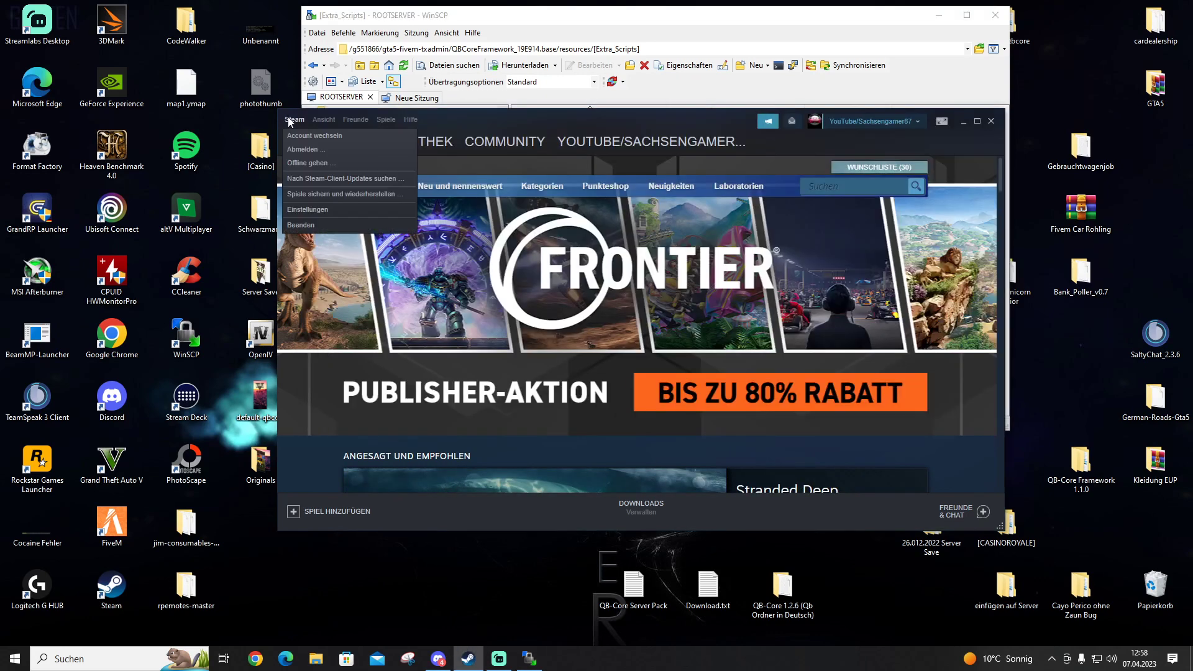
{"action": "left_click", "coordinate": [963, 122]}
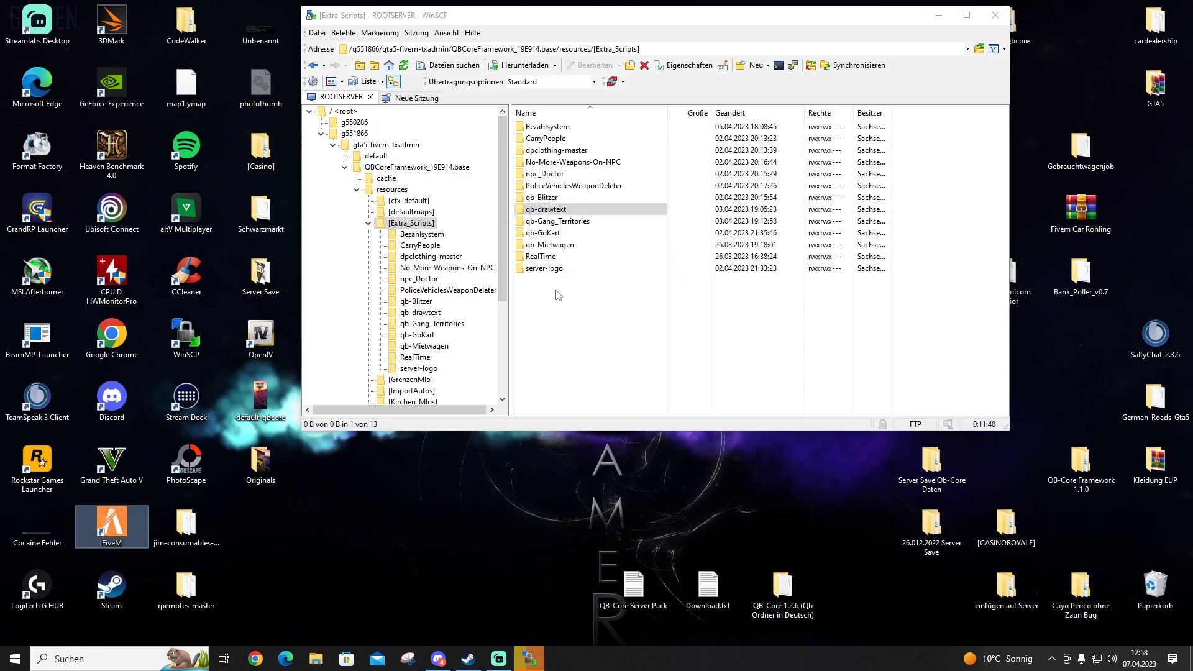
{"action": "left_click_drag", "start_coordinate": [545, 209], "coordinate": [507, 540]}
Create a new folder on the desktop and move the downloaded qb-drawtext folder into it
{"action": "right_click", "coordinate": [432, 591]}
{"action": "mouse_move", "coordinate": [497, 541]}
{"action": "left_click", "coordinate": [596, 546]}
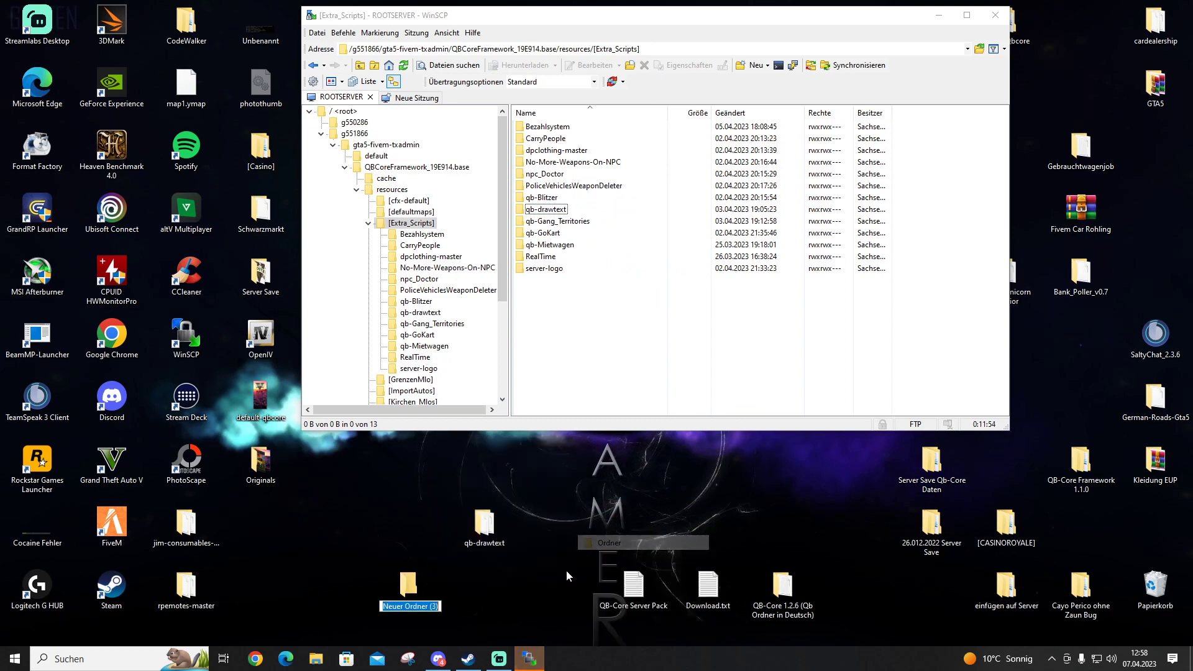
{"action": "key", "text": "Return"}
{"action": "mouse_move", "coordinate": [484, 529]}
{"action": "left_mouse_down"}
{"action": "mouse_move", "coordinate": [410, 590]}
{"action": "mouse_move", "coordinate": [415, 599]}
{"action": "mouse_move", "coordinate": [453, 539]}
{"action": "mouse_move", "coordinate": [472, 536]}
{"action": "left_mouse_up"}
Rename the new desktop folder as Gang Zonen
{"action": "right_click", "coordinate": [472, 538]}
{"action": "left_click", "coordinate": [537, 514]}
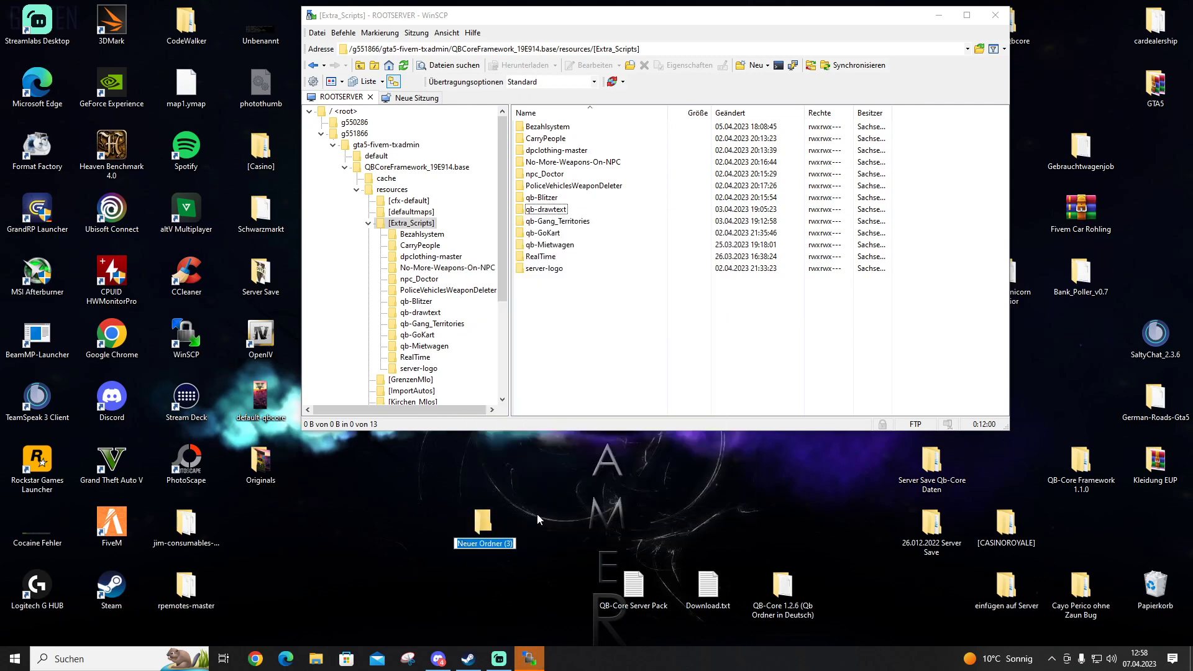
{"action": "key", "text": "BackSpace"}
{"action": "type", "text": "Gang Zonen"}
{"action": "key", "text": "BackSpace"}
{"action": "key", "text": "BackSpace"}
{"action": "key", "text": "BackSpace"}
{"action": "key", "text": "BackSpace"}
{"action": "key", "text": "BackSpace"}
{"action": "type", "text": "Te"}
{"action": "key", "text": "BackSpace"}
{"action": "key", "text": "BackSpace"}
{"action": "key", "text": "BackSpace"}
{"action": "key", "text": "Return"}
{"action": "type", "text": "Zonen"}
{"action": "key", "text": "Return"}
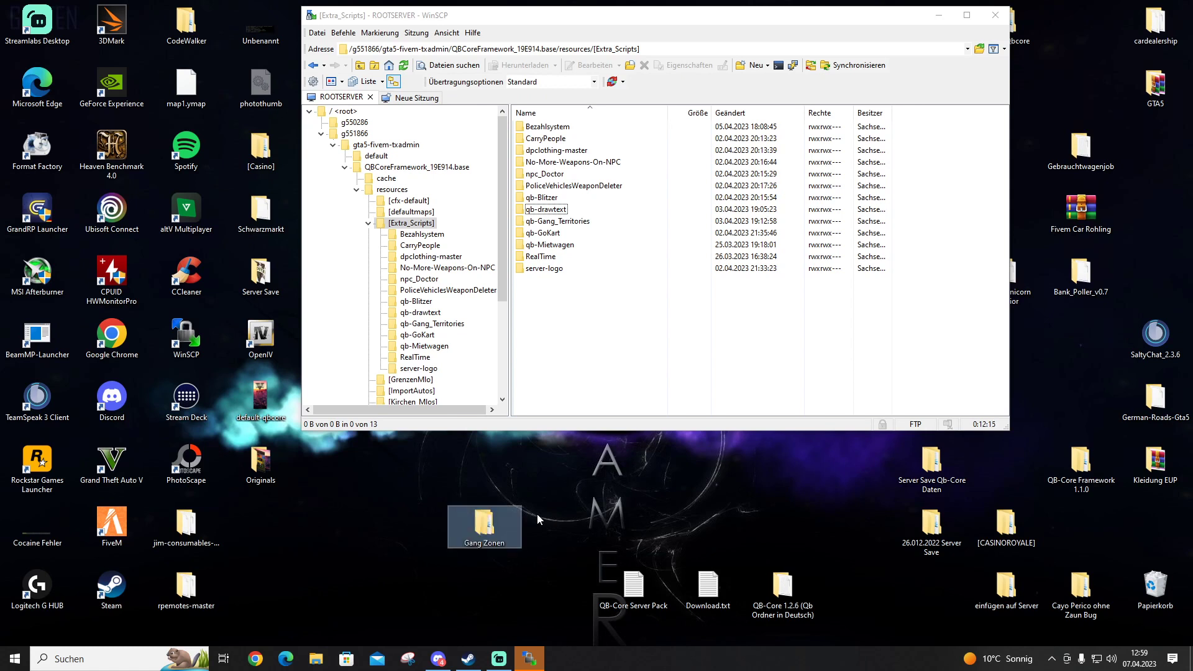
{"action": "left_click", "coordinate": [572, 520]}
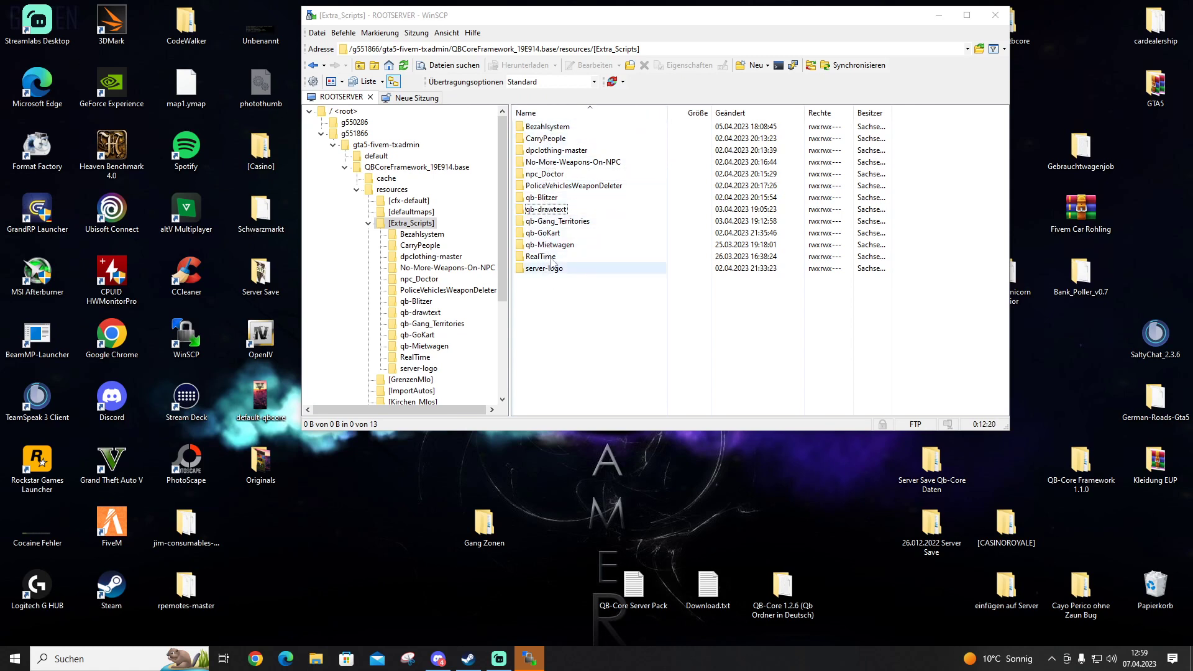
Download the qb-Gang_Territories folder from the server and place it in the Gang Zonen folder
{"action": "left_click_drag", "start_coordinate": [549, 224], "coordinate": [484, 525]}
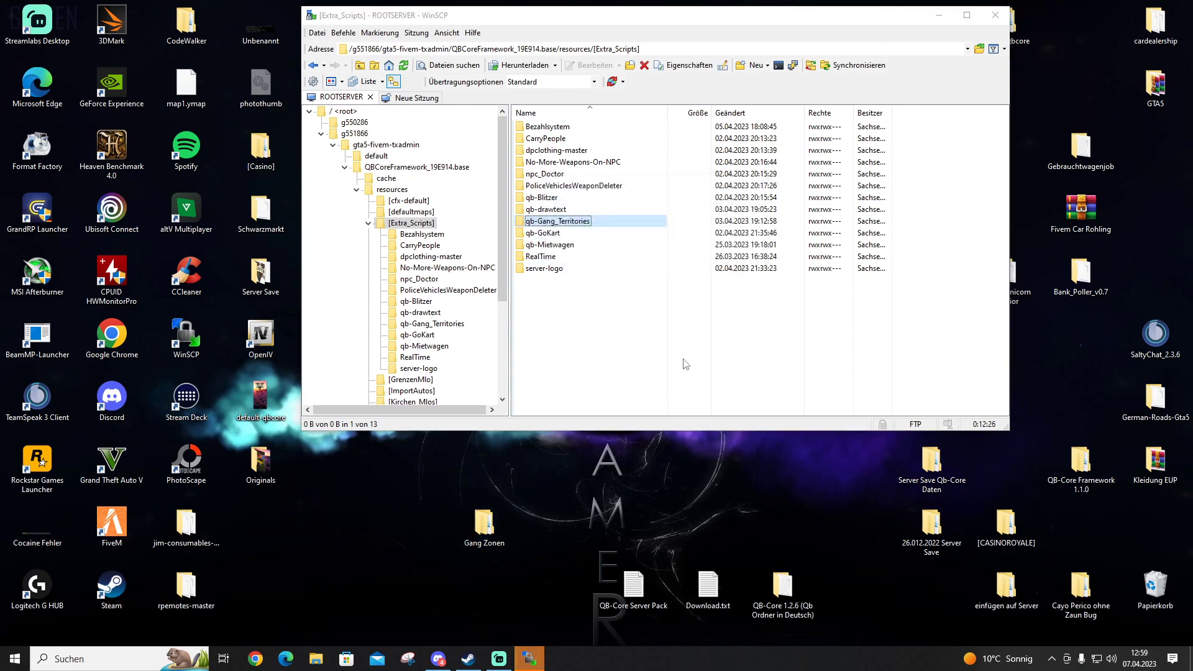
{"action": "left_click_drag", "start_coordinate": [261, 524], "coordinate": [485, 532]}
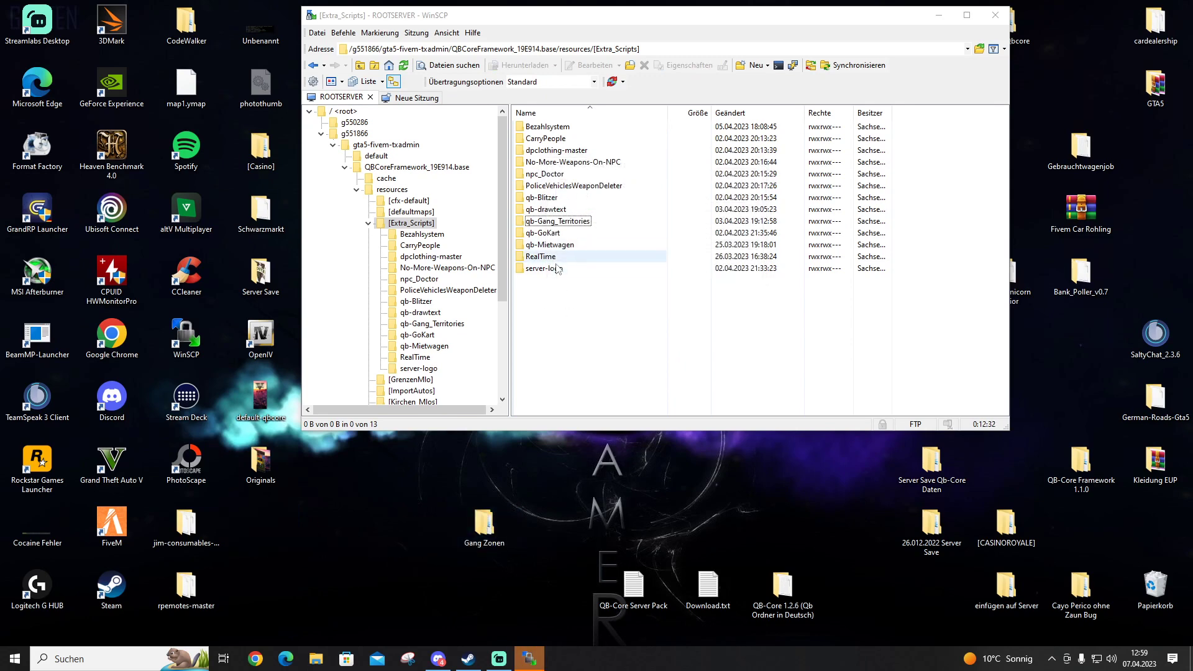
Point out the RealTime and server-logo script folders, and return to the resources folder
{"action": "left_click", "coordinate": [537, 255]}
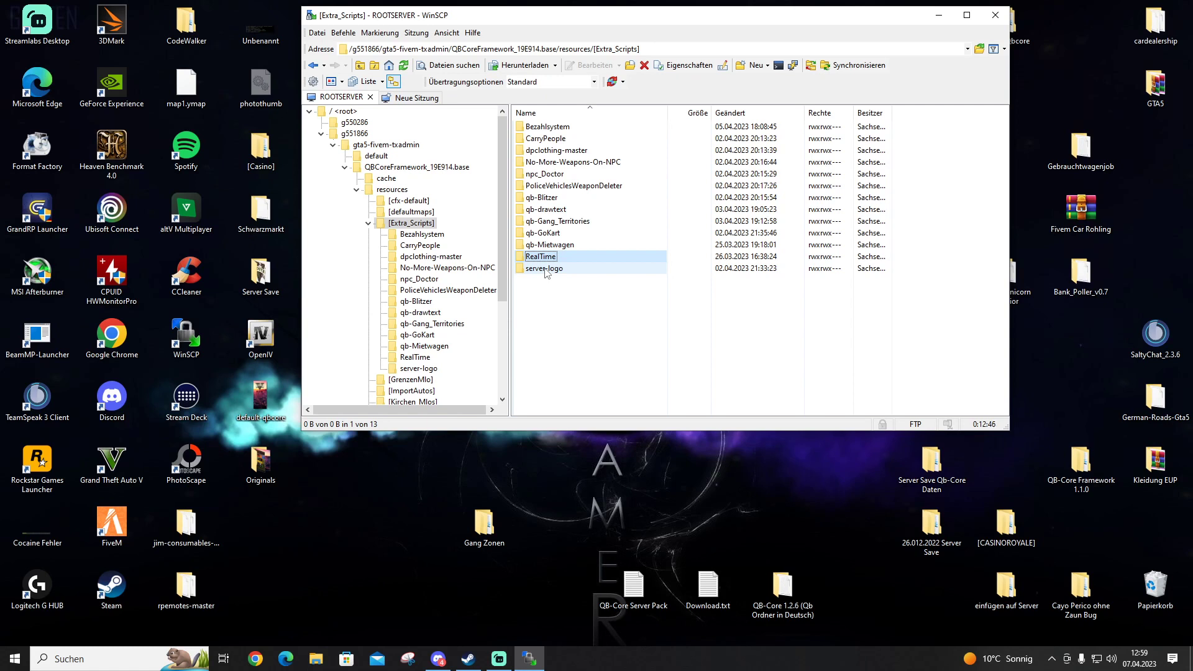
{"action": "left_click", "coordinate": [542, 270]}
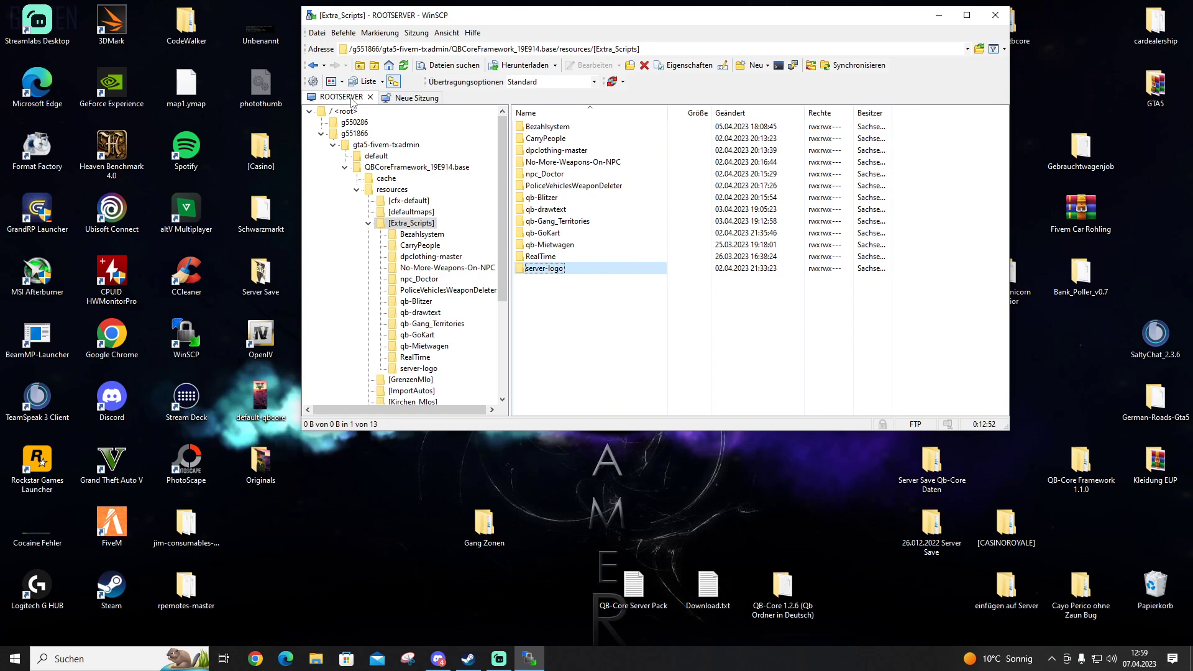
{"action": "left_click", "coordinate": [313, 67]}
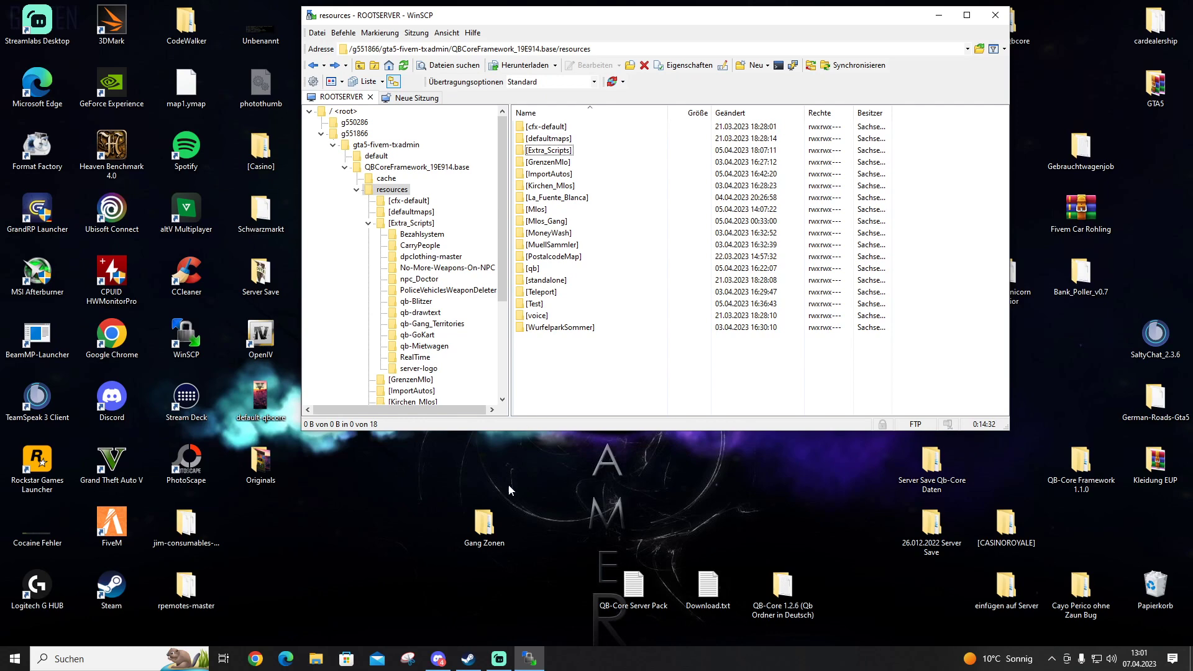
Check the contents of the Gang Zonen desktop folder and close its window
{"action": "left_click", "coordinate": [485, 538]}
{"action": "double_click", "coordinate": [485, 538]}
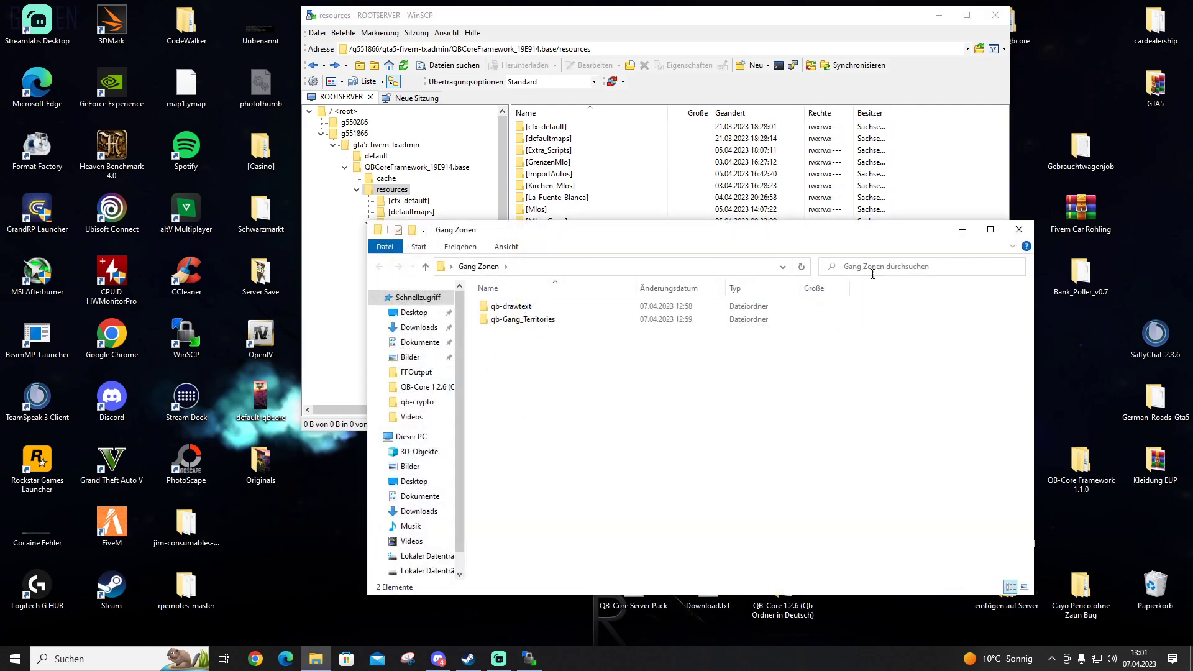
{"action": "left_click", "coordinate": [1019, 226]}
Pack the Gang Zonen desktop folder into Gang Zonen.rar and place the archive beside the folder
{"action": "left_click_drag", "start_coordinate": [502, 534], "coordinate": [437, 533]}
{"action": "right_click", "coordinate": [423, 538]}
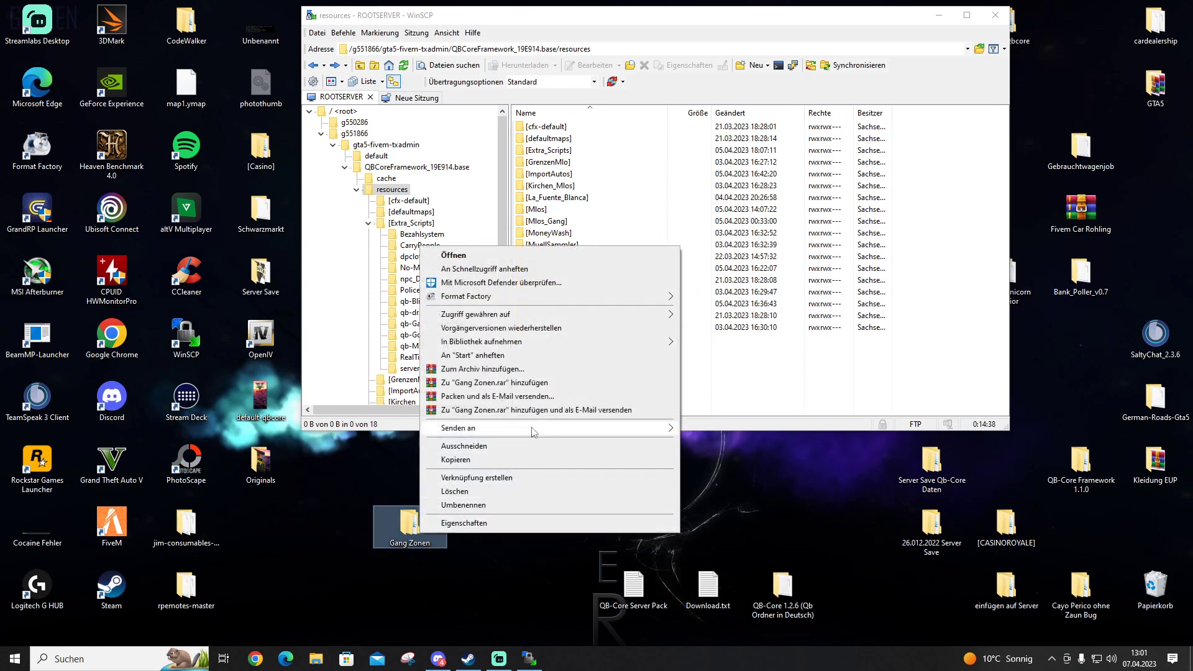
{"action": "left_click", "coordinate": [511, 383]}
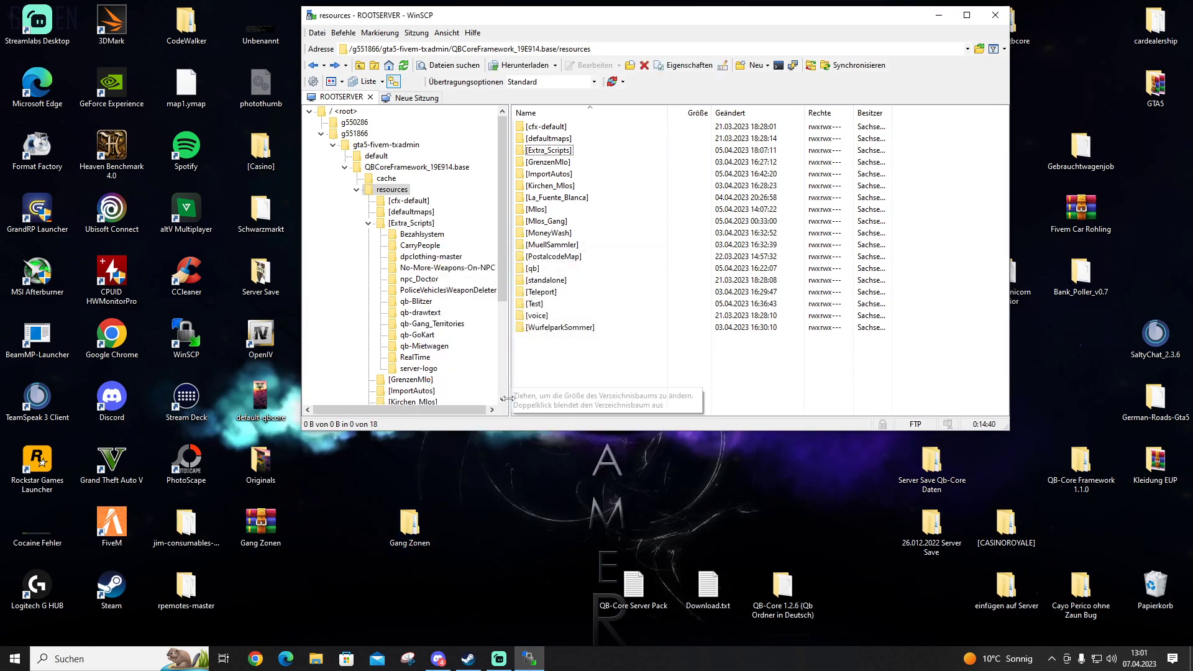
{"action": "left_click_drag", "start_coordinate": [260, 525], "coordinate": [487, 548]}
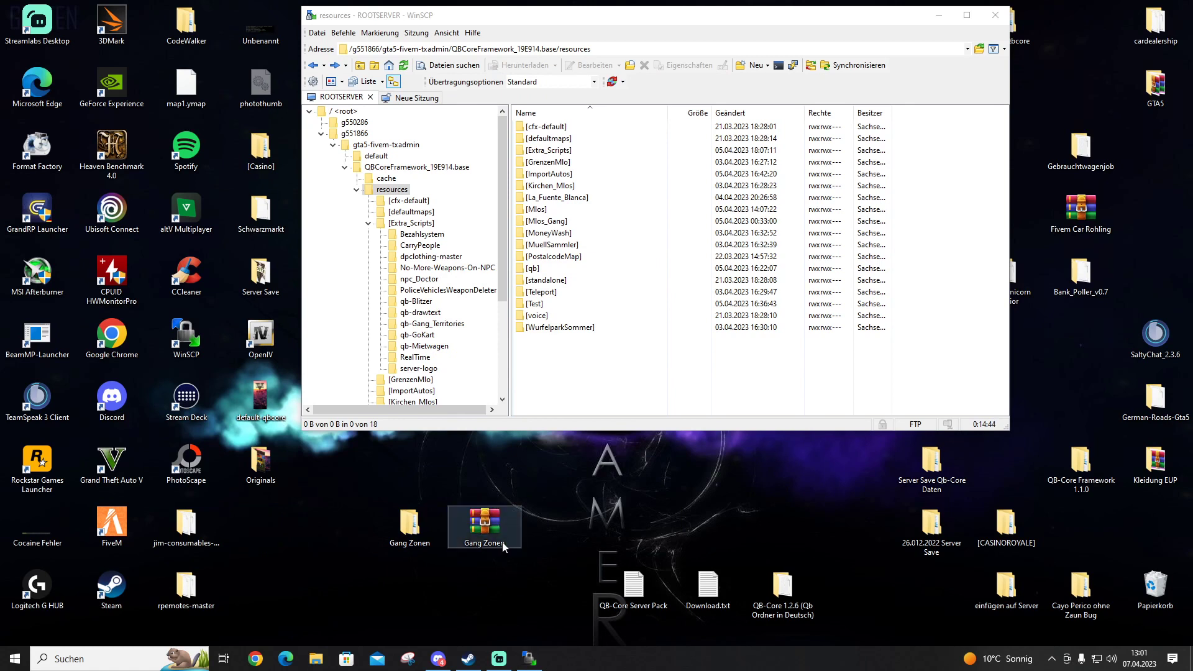
{"action": "mouse_move", "coordinate": [504, 546]}
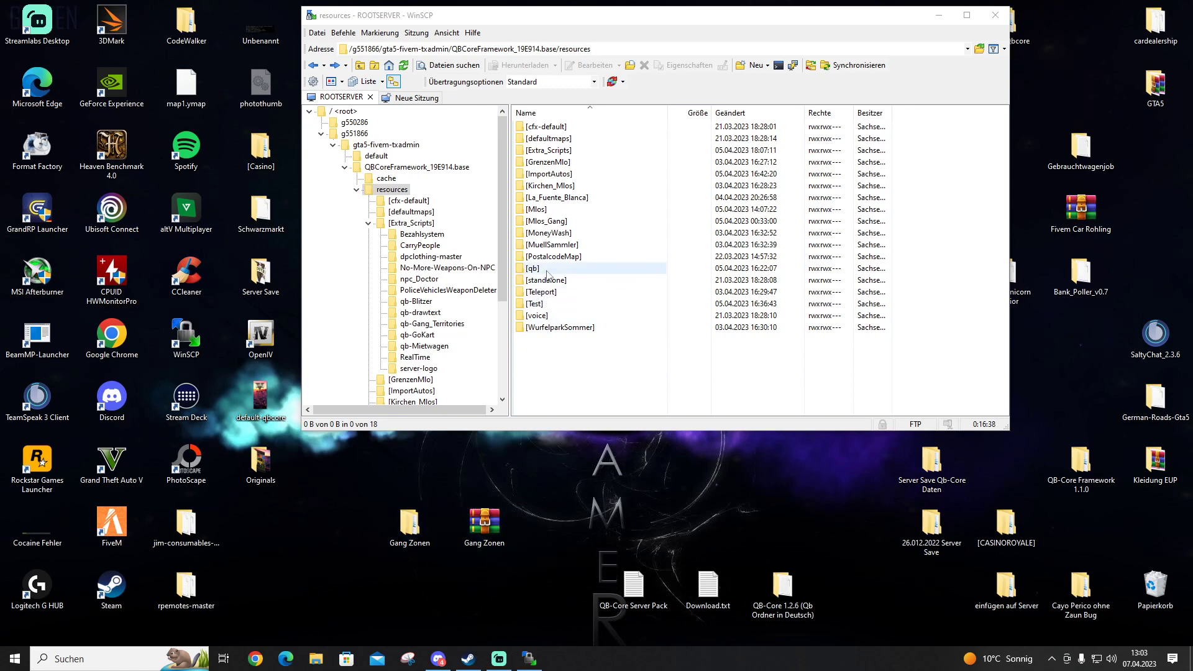
Open the Gang Zonen desktop folder, move its window below the server file list, and return to the server files
{"action": "double_click", "coordinate": [413, 527]}
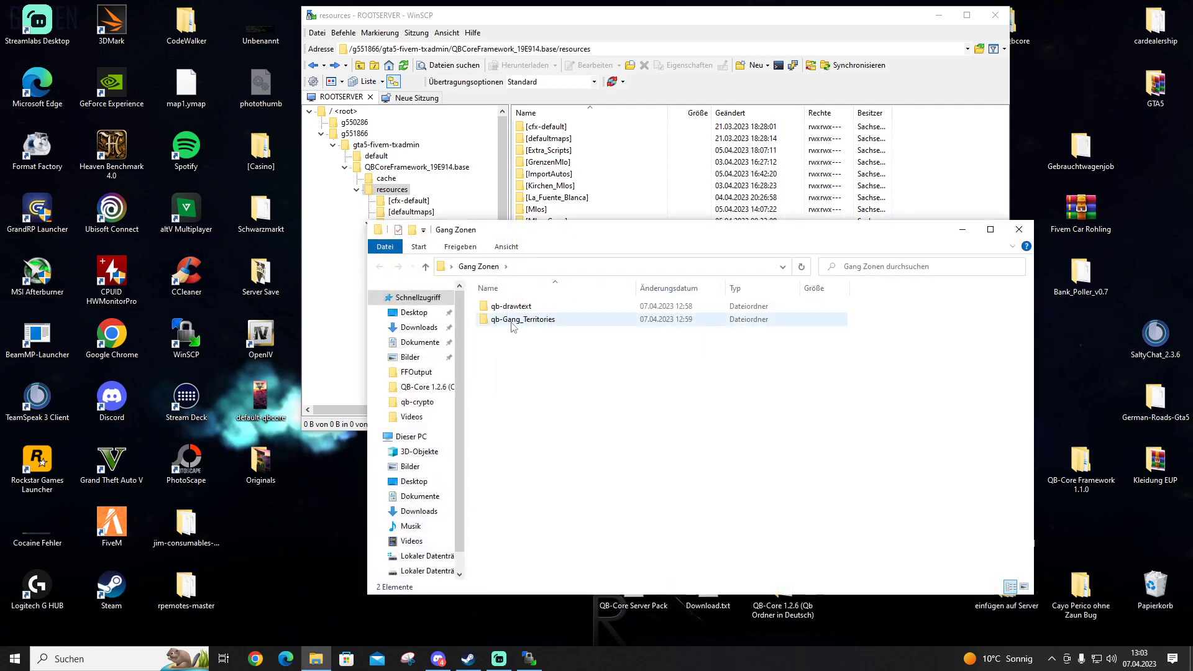
{"action": "left_click_drag", "start_coordinate": [643, 233], "coordinate": [511, 384]}
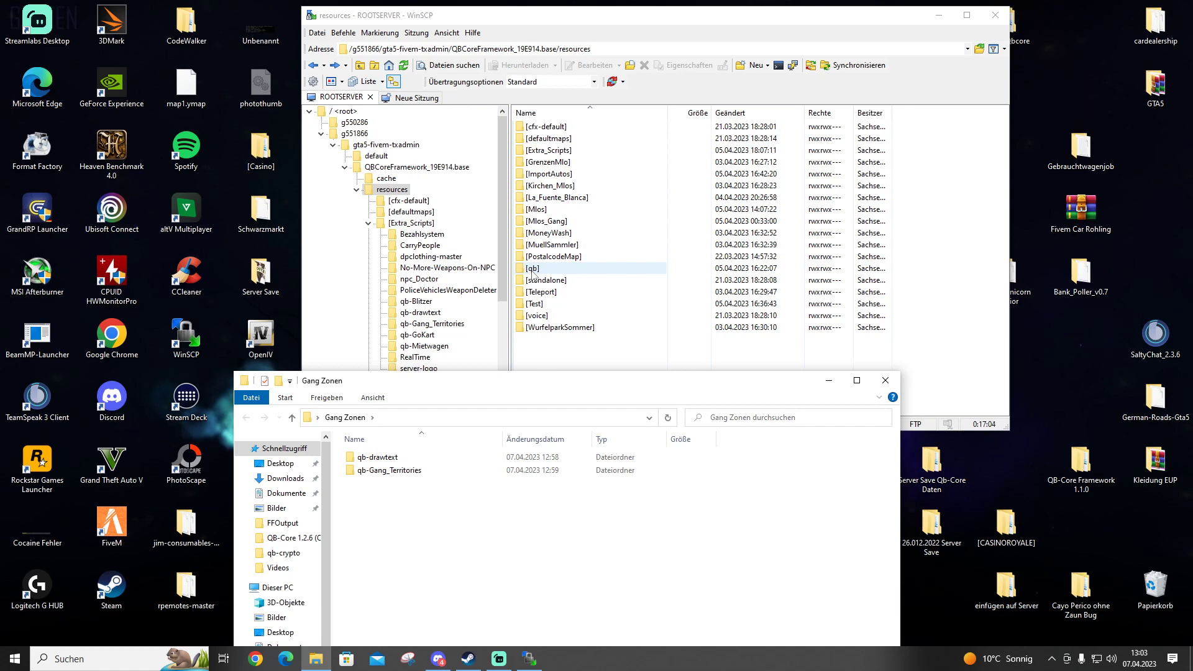
{"action": "left_click", "coordinate": [551, 353]}
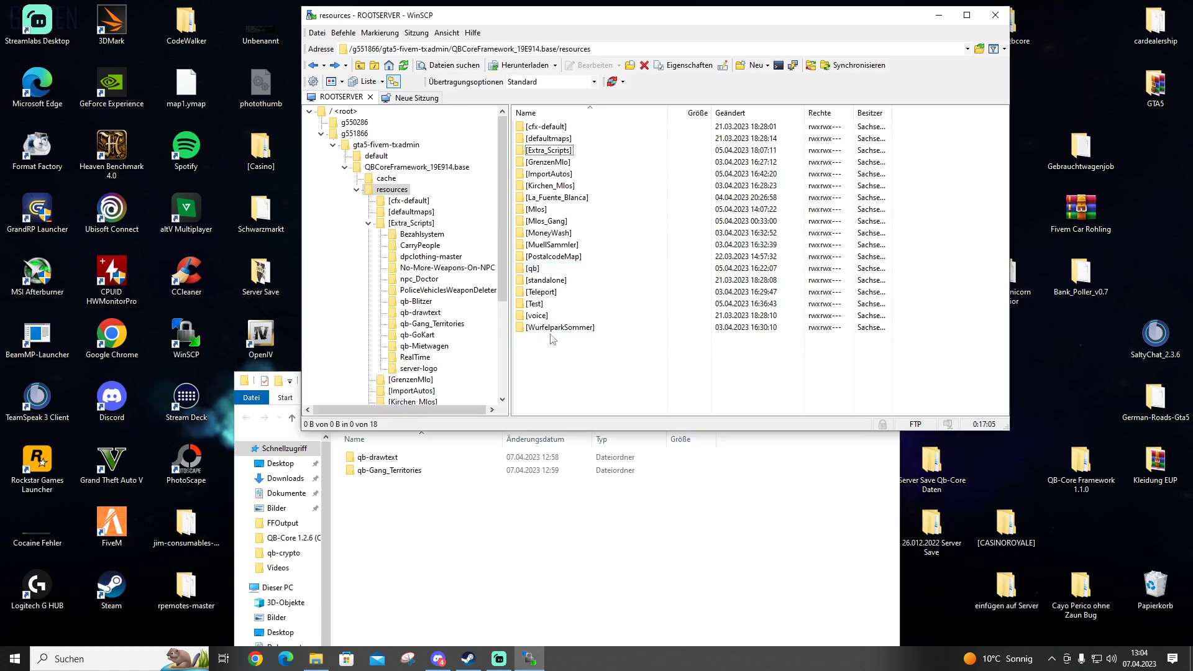
Look through the scripts in the server's [qb] folder and go back up to the QBCoreFramework_19E914.base folder
{"action": "double_click", "coordinate": [534, 268]}
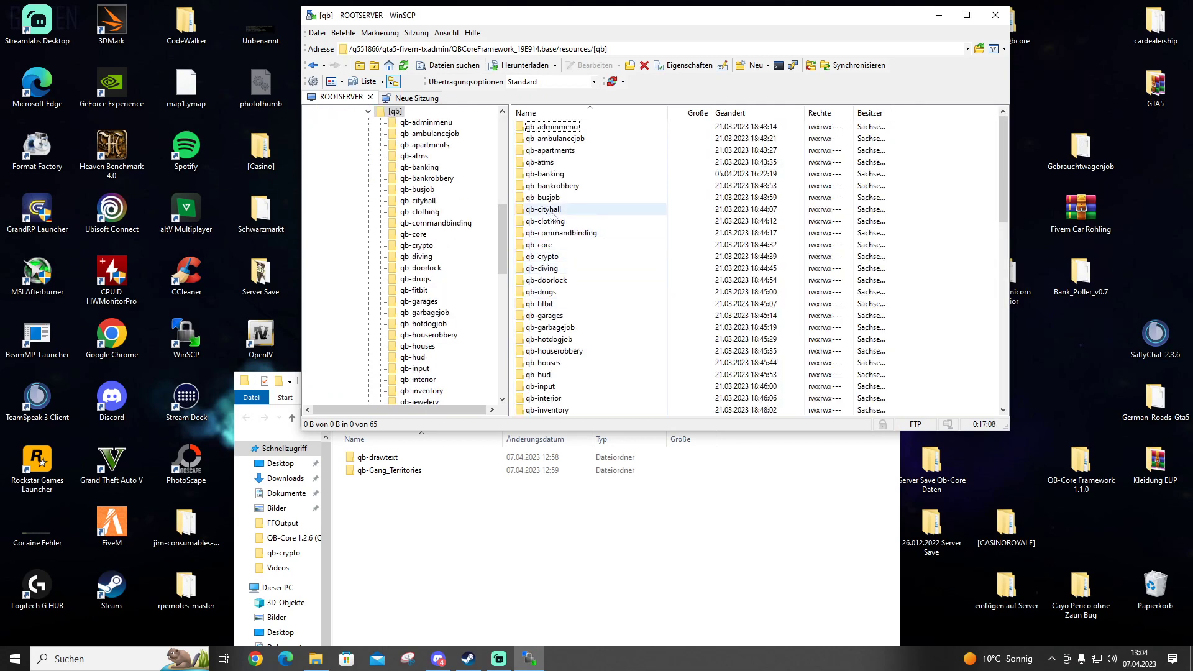
{"action": "scroll", "coordinate": [553, 292], "scroll_direction": "down", "scroll_amount": 13}
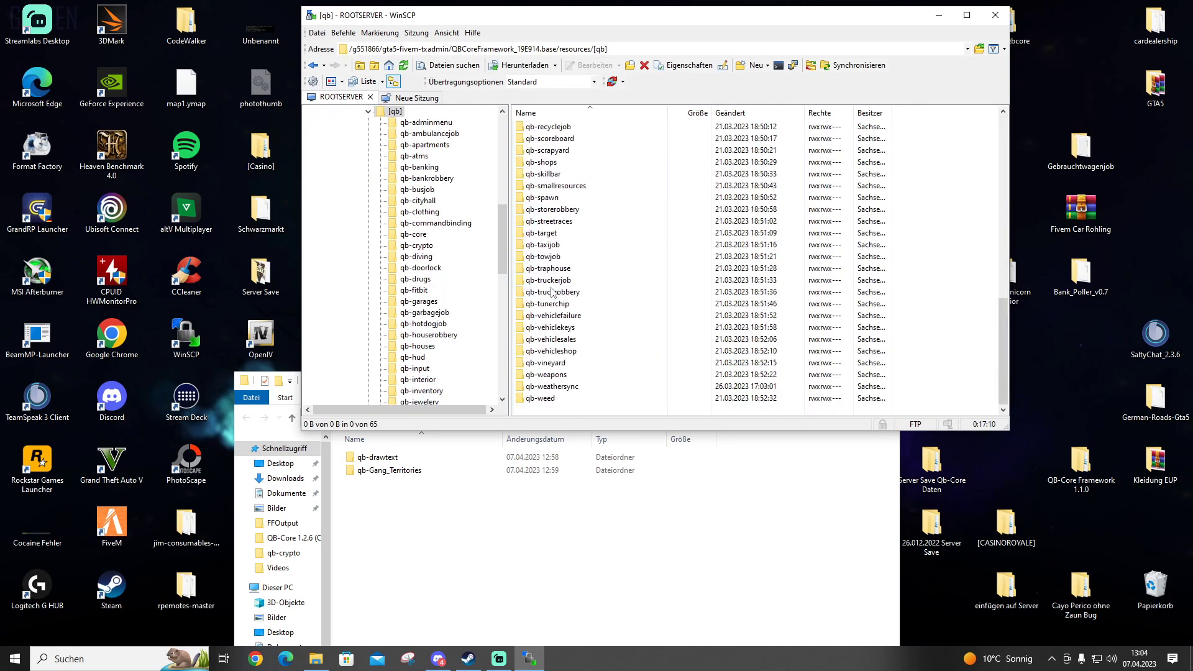
{"action": "scroll", "coordinate": [552, 292], "scroll_direction": "up", "scroll_amount": 14}
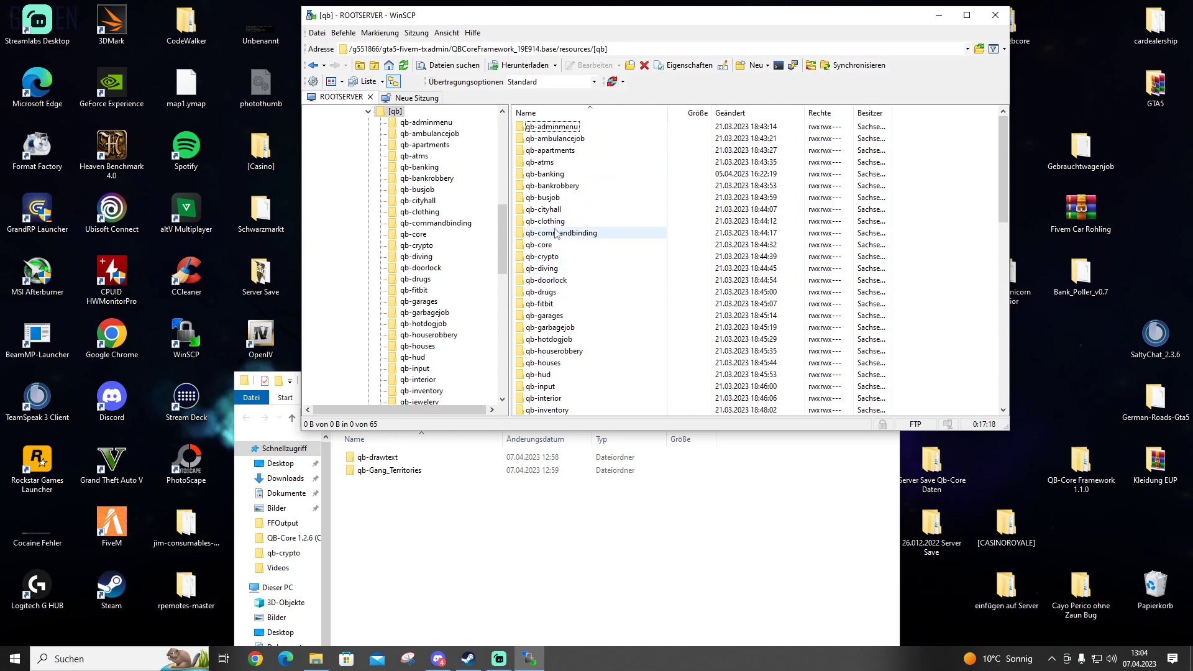
{"action": "left_click", "coordinate": [315, 66]}
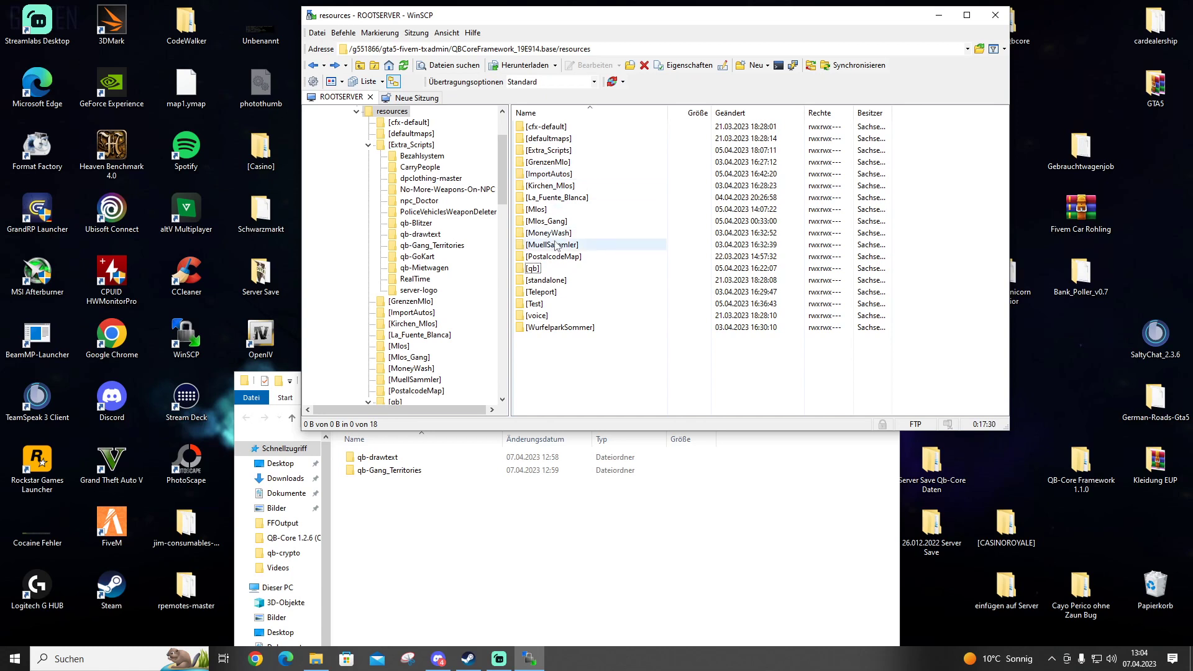
{"action": "left_click", "coordinate": [313, 65]}
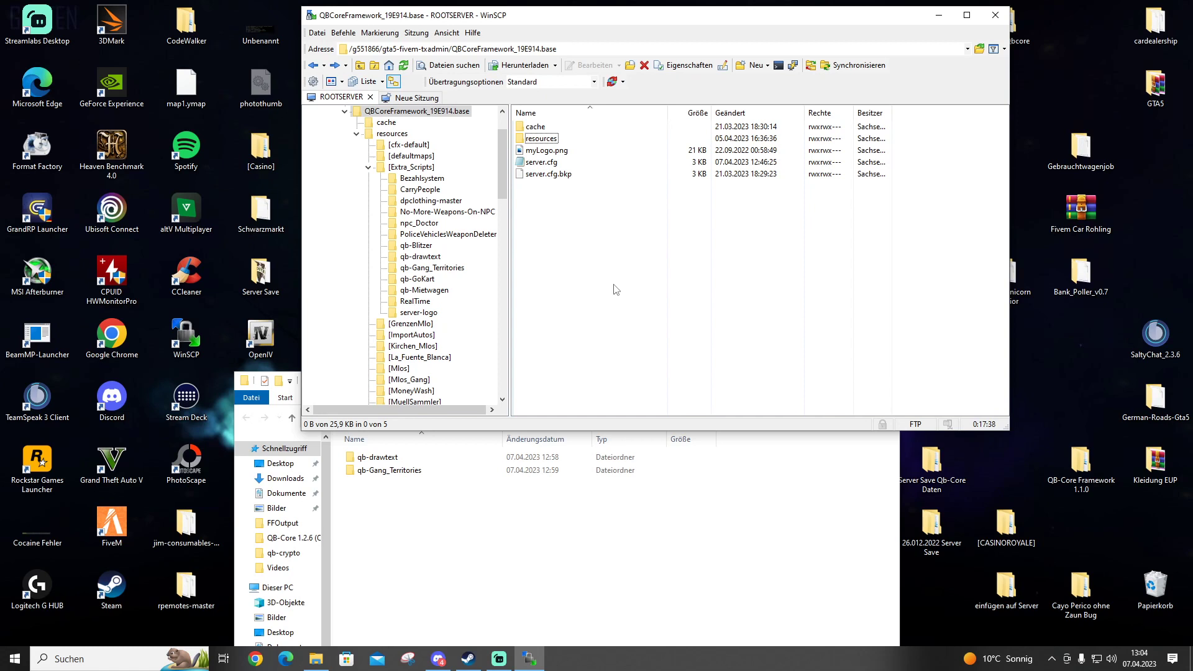
Close the Gang Zonen window and open zones.lua from resources/[Extra_Scripts]/qb-Gang_Territories/shared on the server
{"action": "left_click", "coordinate": [447, 549]}
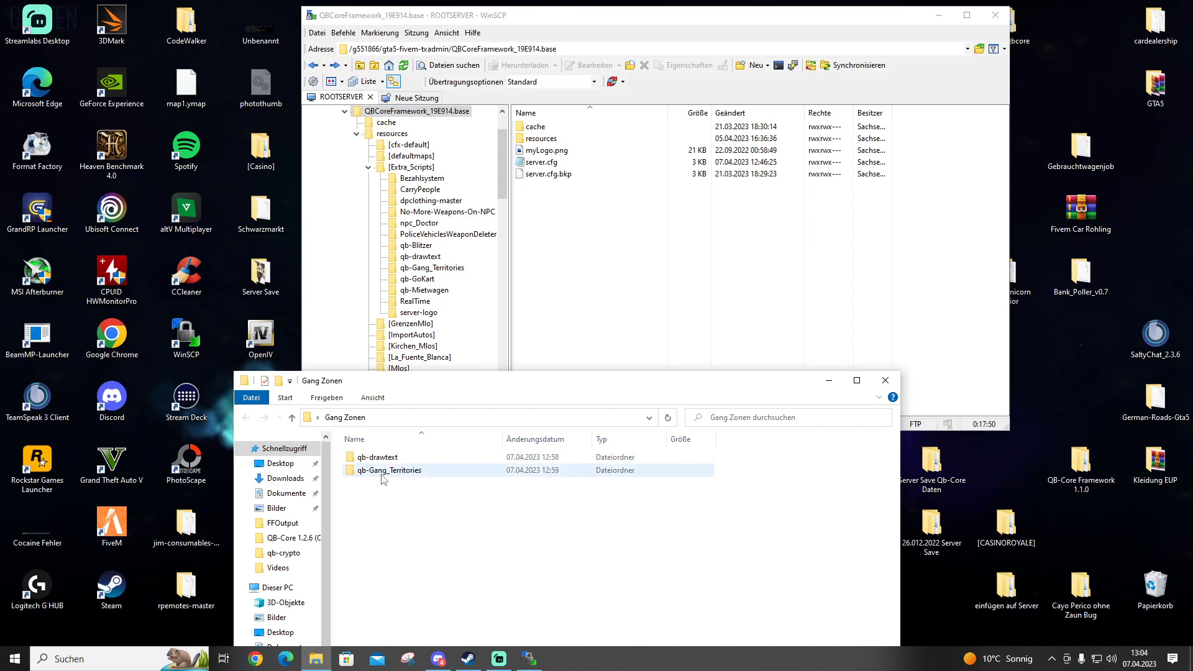
{"action": "left_click", "coordinate": [893, 384]}
{"action": "key", "text": "Return"}
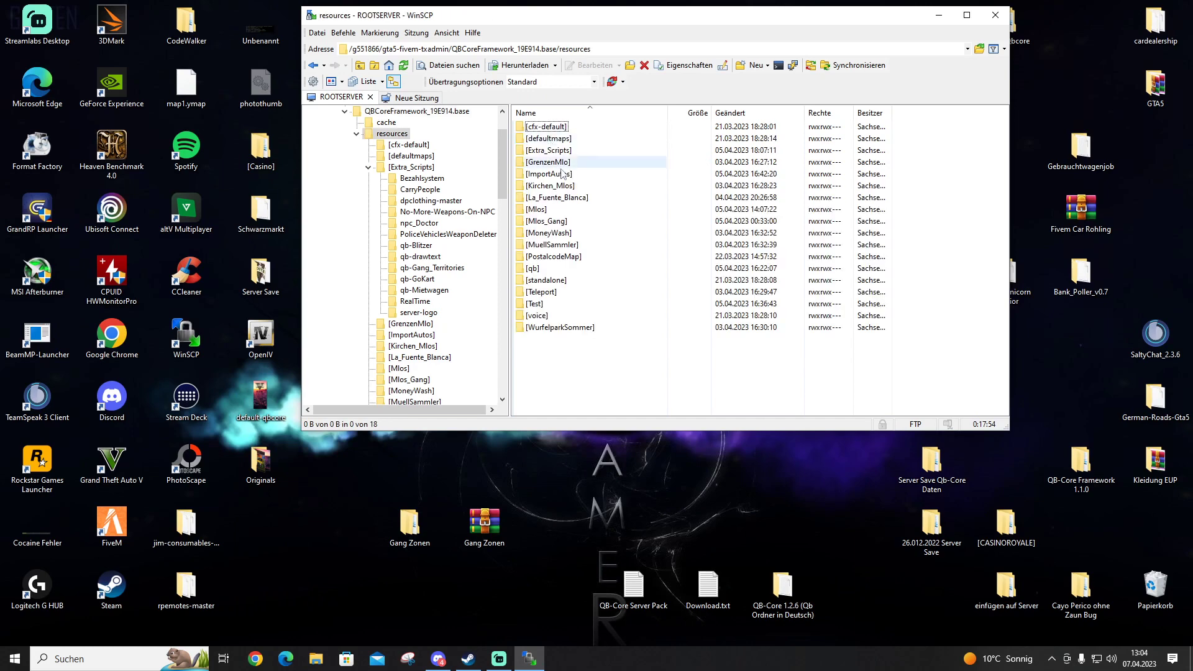
{"action": "double_click", "coordinate": [547, 151]}
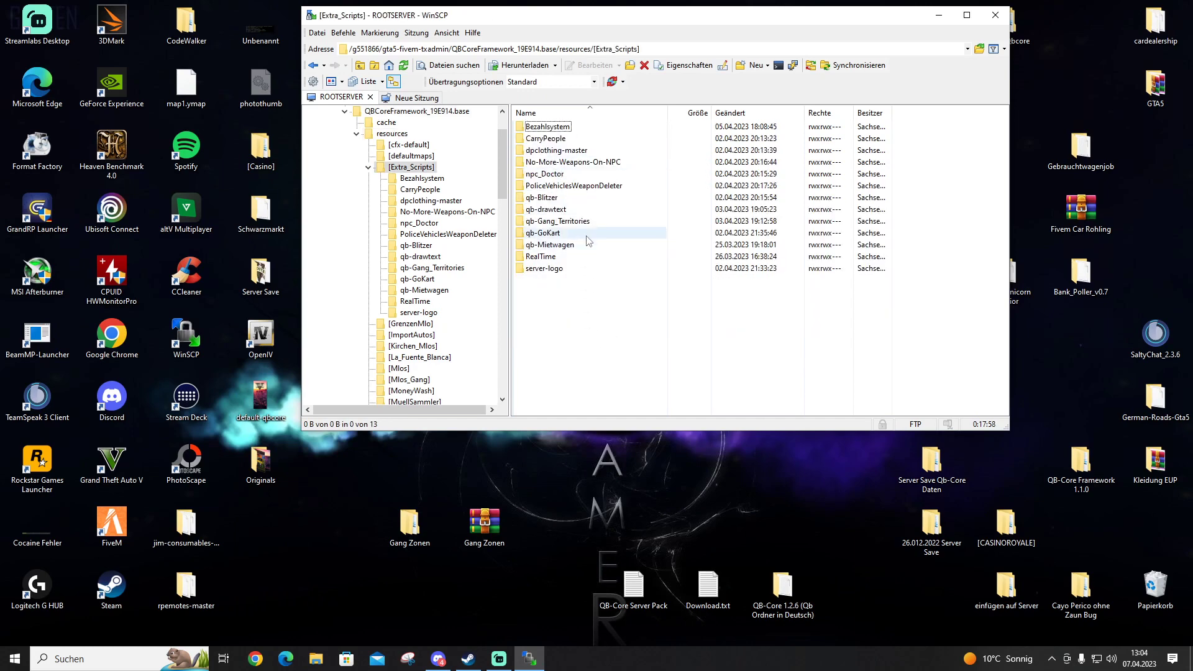
{"action": "left_click", "coordinate": [561, 224]}
{"action": "double_click", "coordinate": [561, 225]}
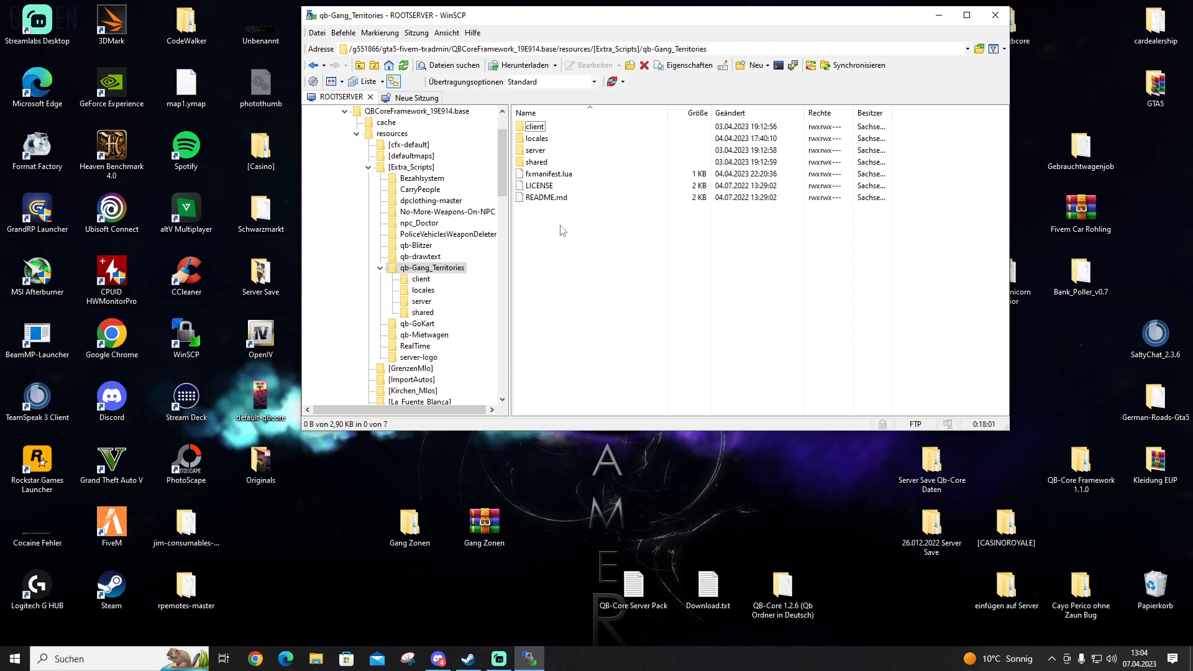
{"action": "double_click", "coordinate": [538, 162]}
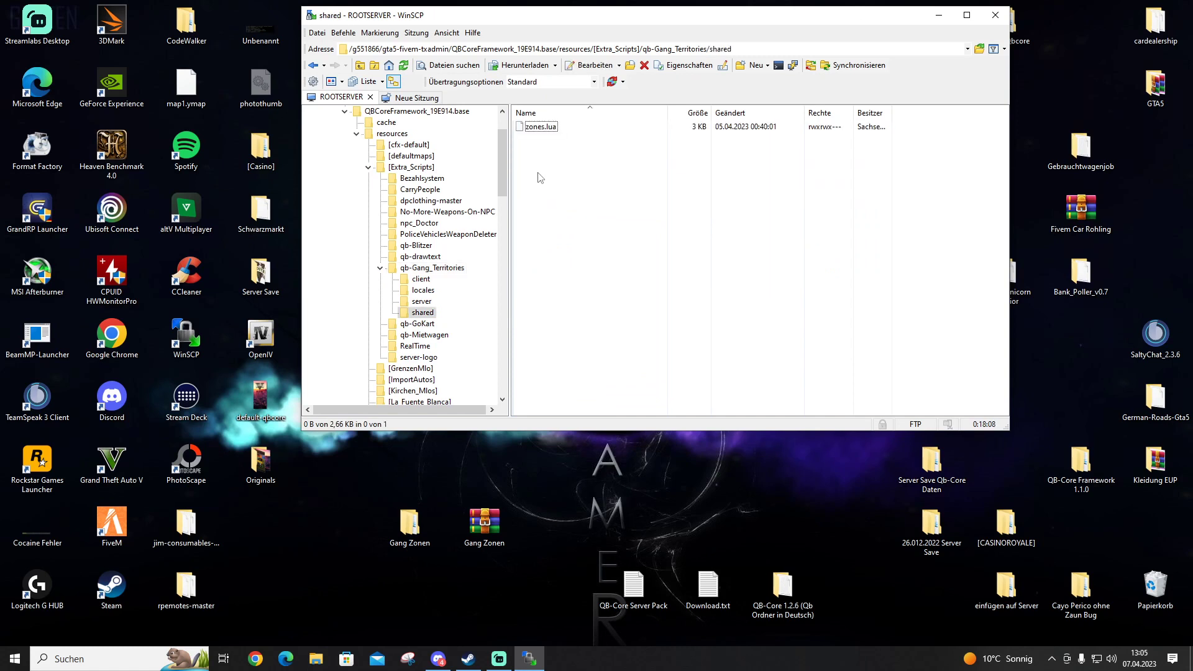
{"action": "double_click", "coordinate": [536, 128]}
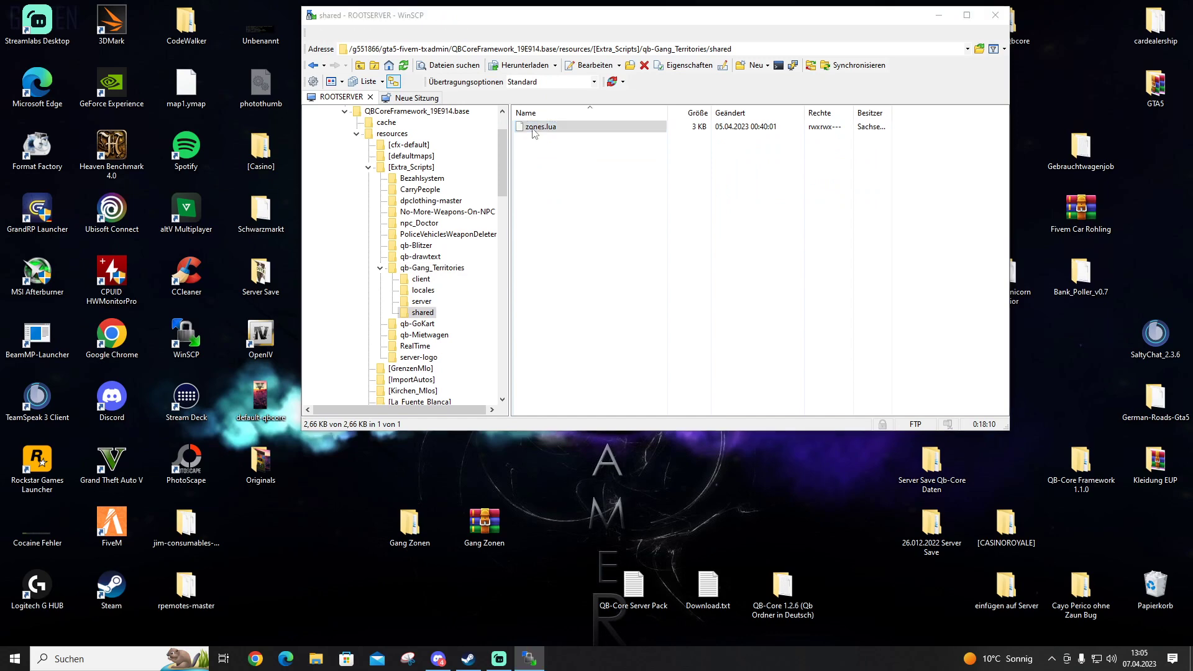
{"action": "left_click_drag", "start_coordinate": [730, 88], "coordinate": [681, 66]}
Examine the Territories section of zones.lua and highlight the complete entry [8] for La_Cosa_Nostra
{"action": "scroll", "coordinate": [631, 345], "scroll_direction": "down", "scroll_amount": 2}
{"action": "scroll", "coordinate": [631, 336], "scroll_direction": "up", "scroll_amount": 2}
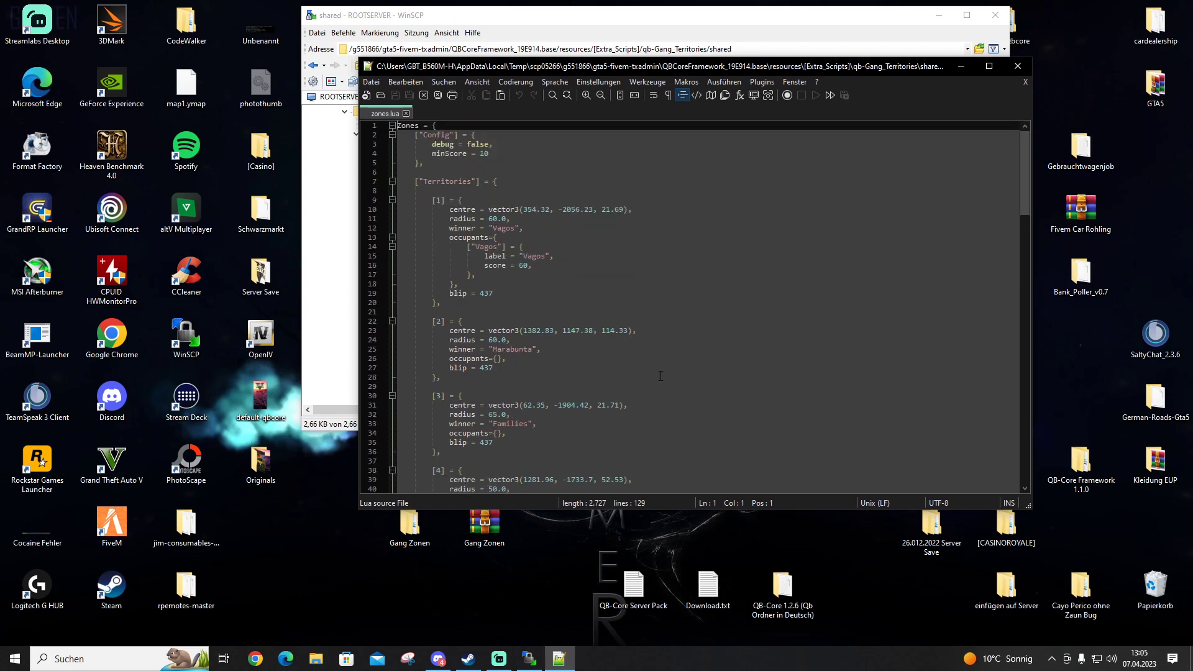
{"action": "scroll", "coordinate": [661, 376], "scroll_direction": "down", "scroll_amount": 19}
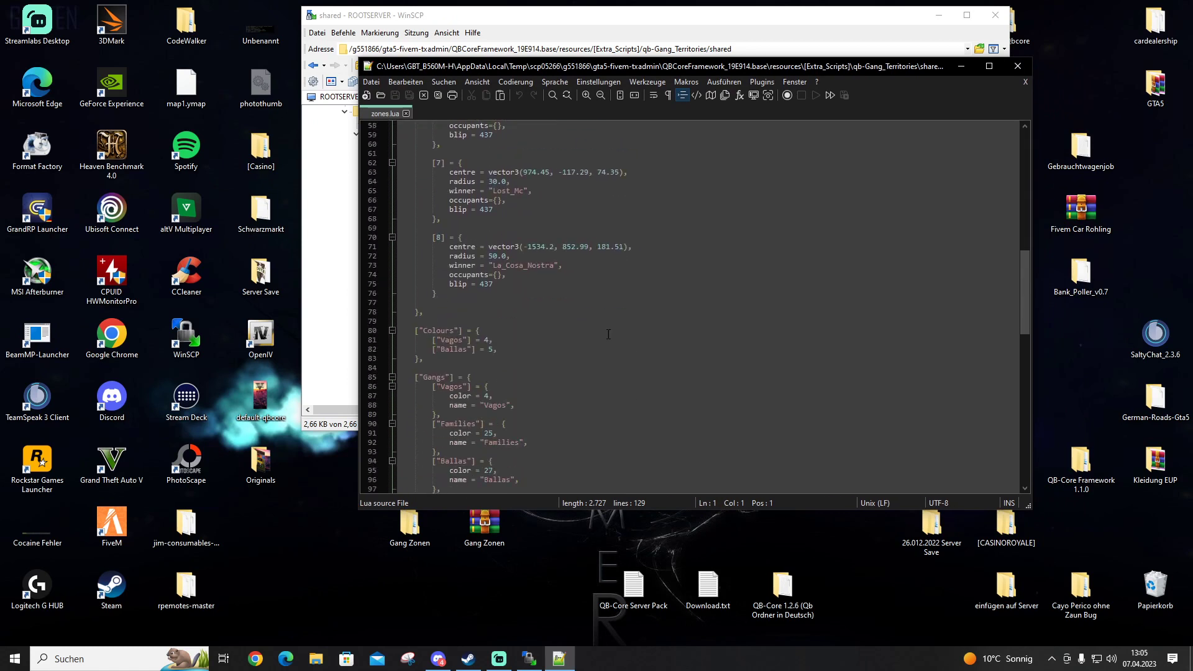
{"action": "left_click_drag", "start_coordinate": [433, 237], "coordinate": [456, 296]}
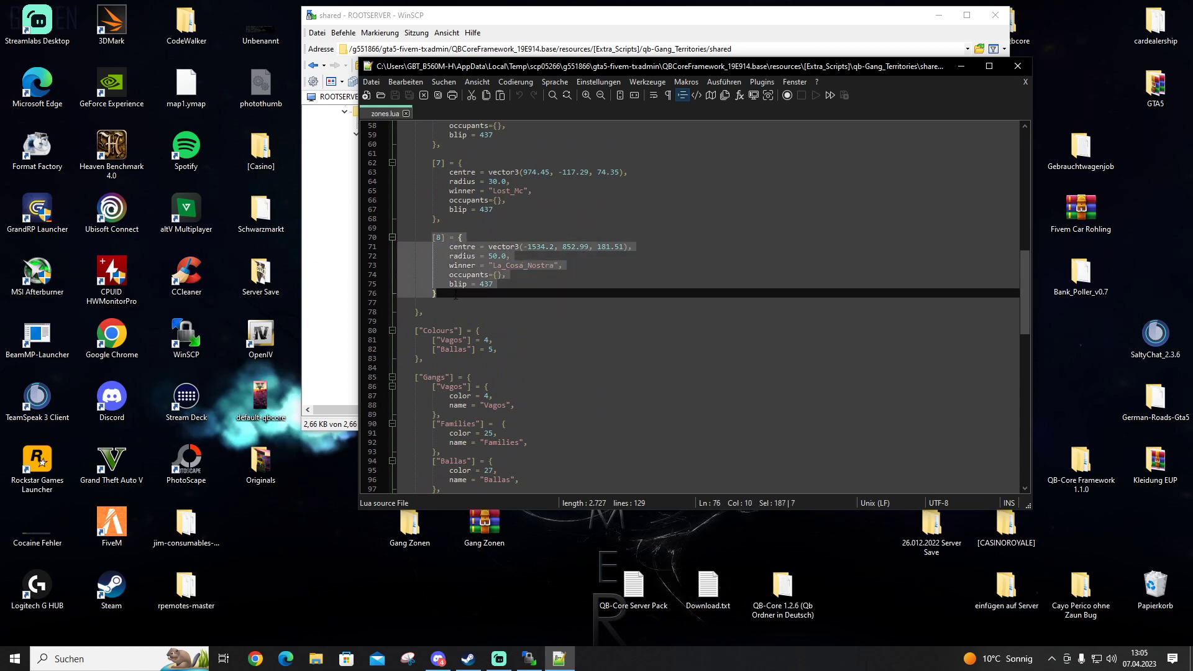
{"action": "left_click", "coordinate": [457, 321]}
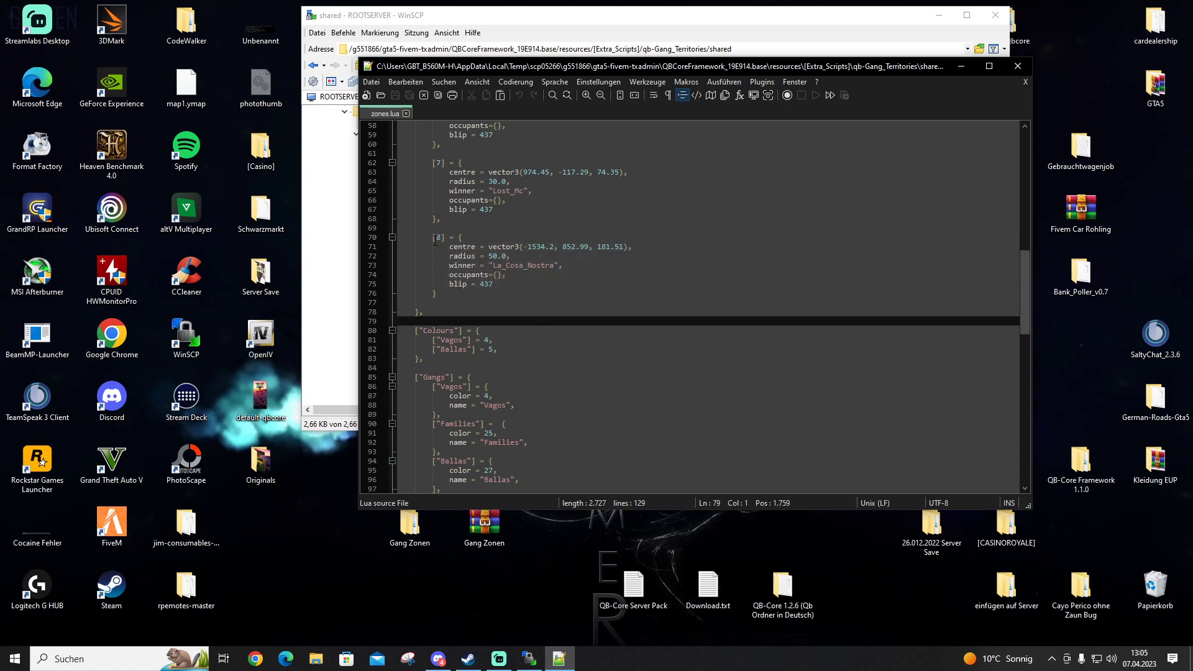
{"action": "left_click_drag", "start_coordinate": [433, 237], "coordinate": [446, 296]}
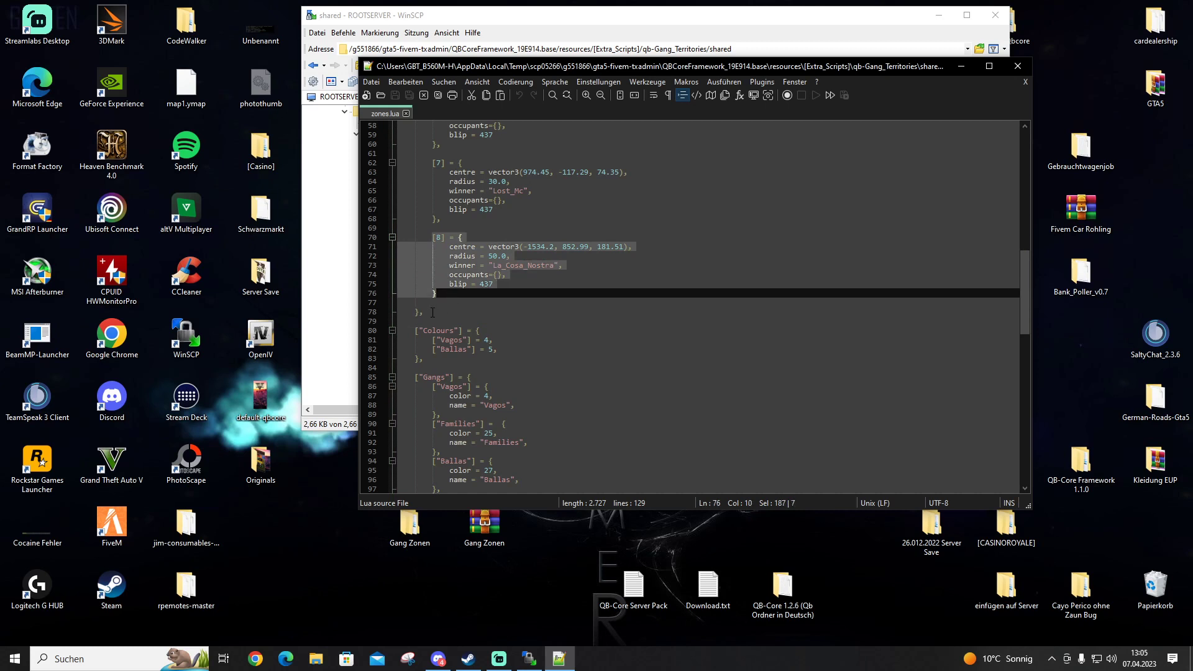
{"action": "left_click", "coordinate": [441, 237]}
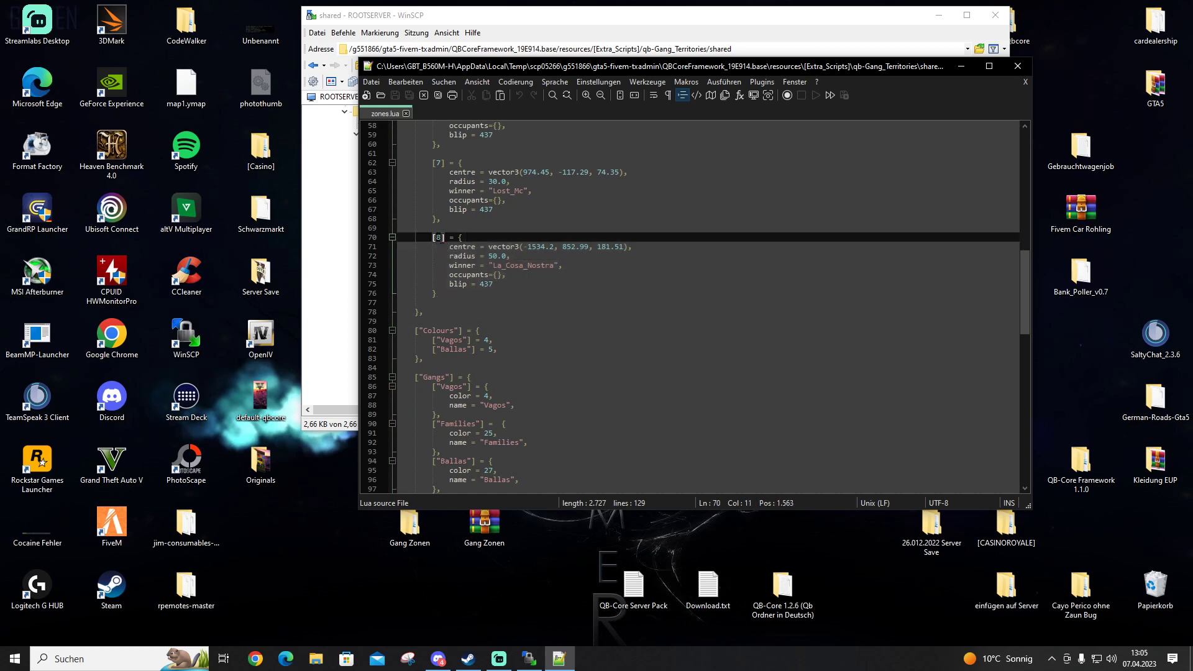
{"action": "left_click", "coordinate": [597, 318]}
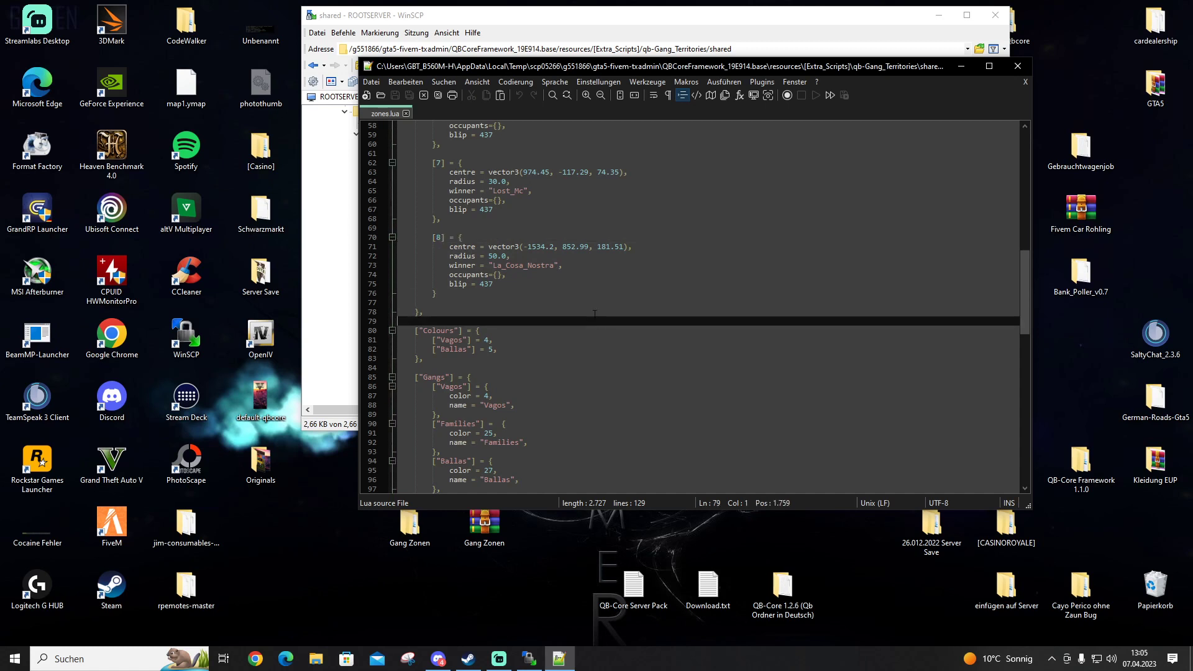
Demonstrate adding a comma after the closing brace of territory entry [8], and remove it again
{"action": "left_click", "coordinate": [437, 294]}
{"action": "type", "text": ","}
{"action": "key", "text": "BackSpace"}
{"action": "key", "text": "Down"}
{"action": "key", "text": "Down"}
Examine the Colours and Gangs sections of zones.lua, highlighting the Colours block and the first Vagos gang entry, through to the neutral entry
{"action": "scroll", "coordinate": [638, 407], "scroll_direction": "down", "scroll_amount": 1}
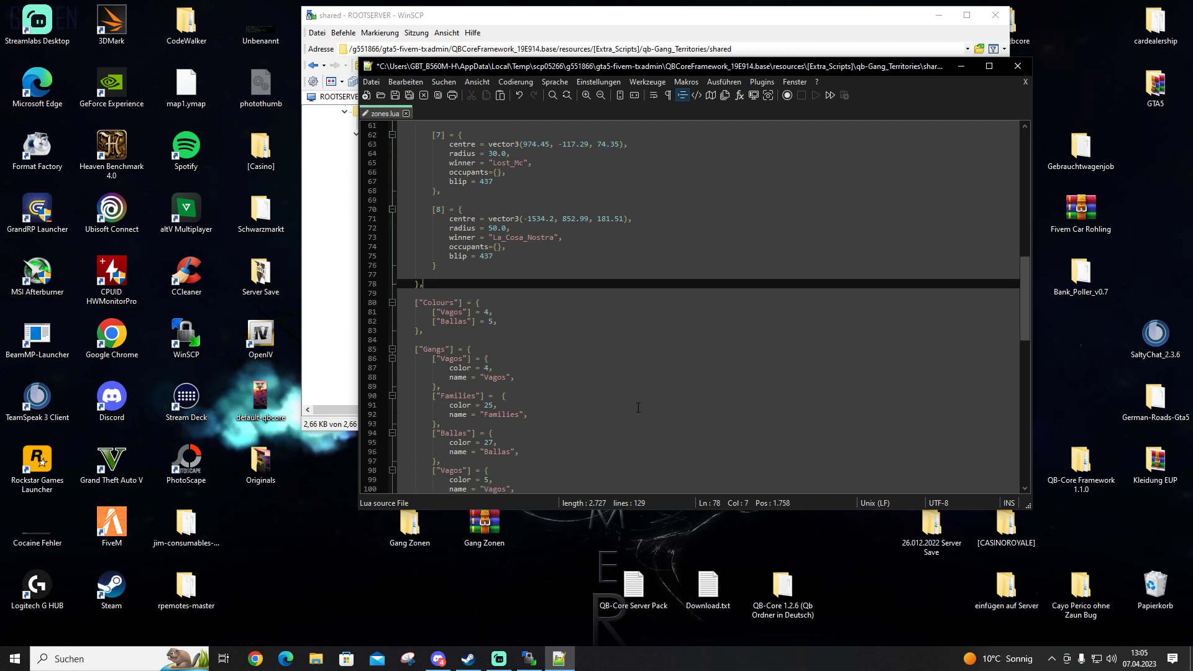
{"action": "scroll", "coordinate": [638, 408], "scroll_direction": "down", "scroll_amount": 2}
{"action": "scroll", "coordinate": [638, 406], "scroll_direction": "down", "scroll_amount": 3}
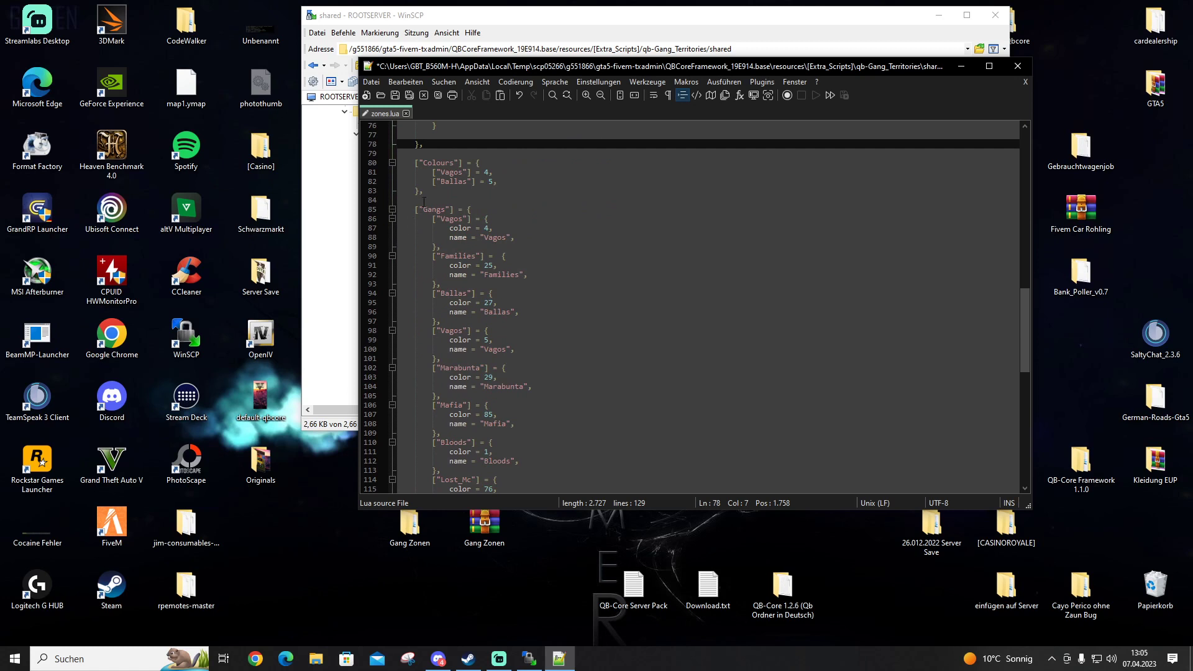
{"action": "left_click_drag", "start_coordinate": [410, 163], "coordinate": [460, 186]}
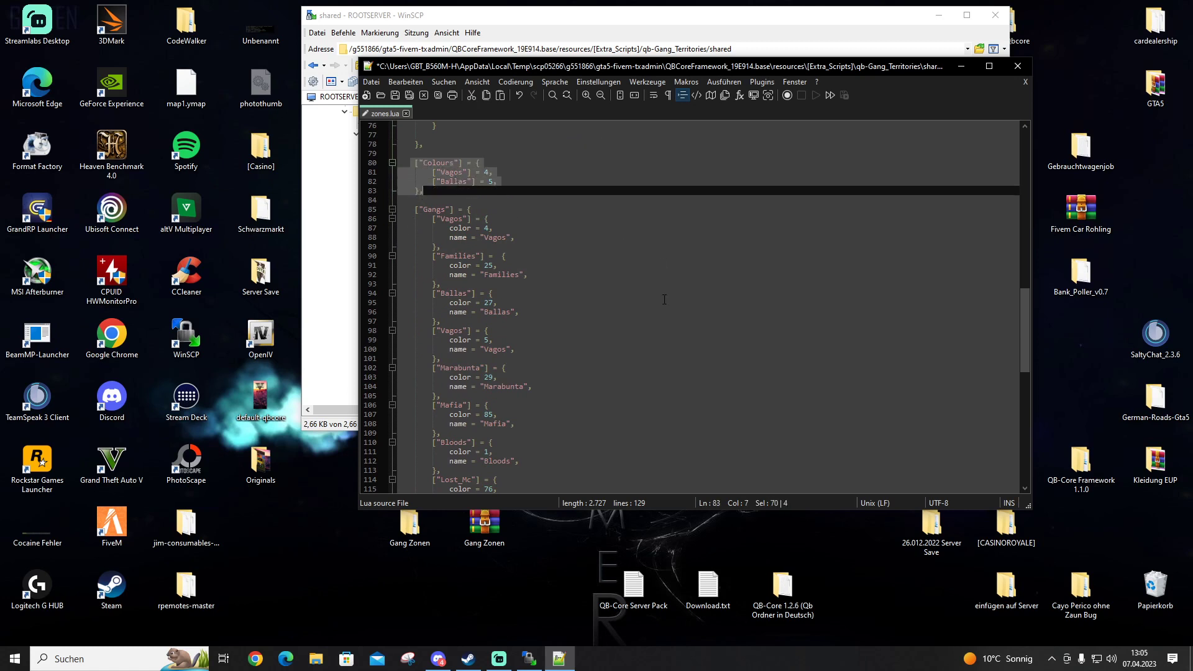
{"action": "left_click", "coordinate": [595, 385]}
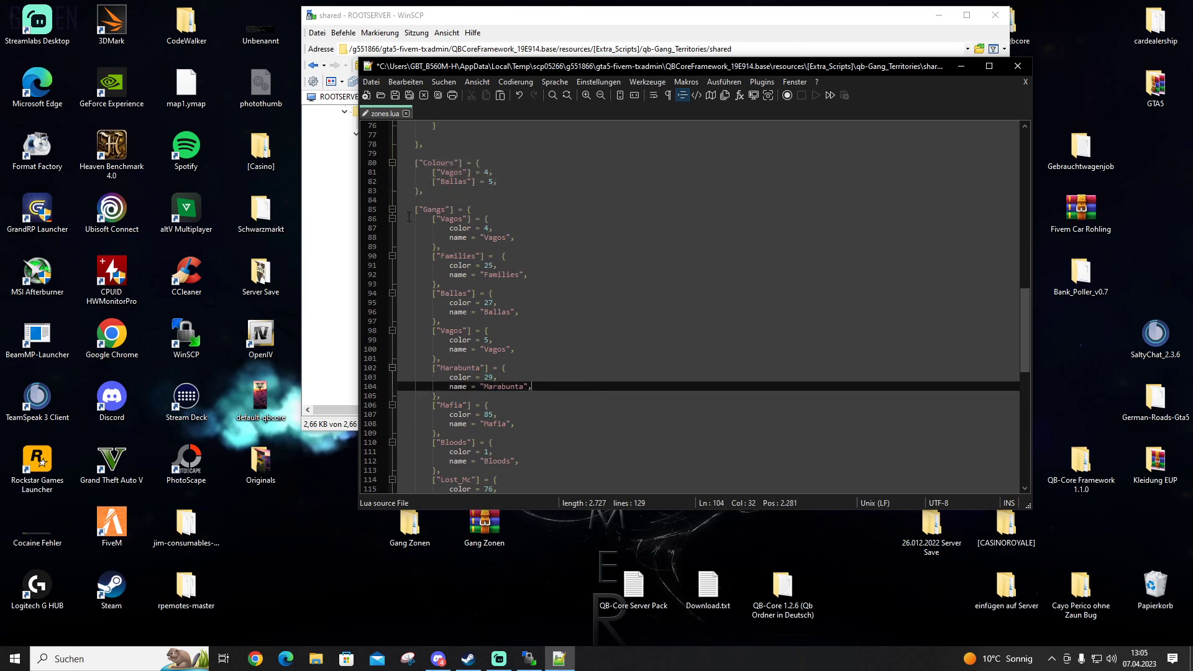
{"action": "left_click_drag", "start_coordinate": [416, 209], "coordinate": [463, 231]}
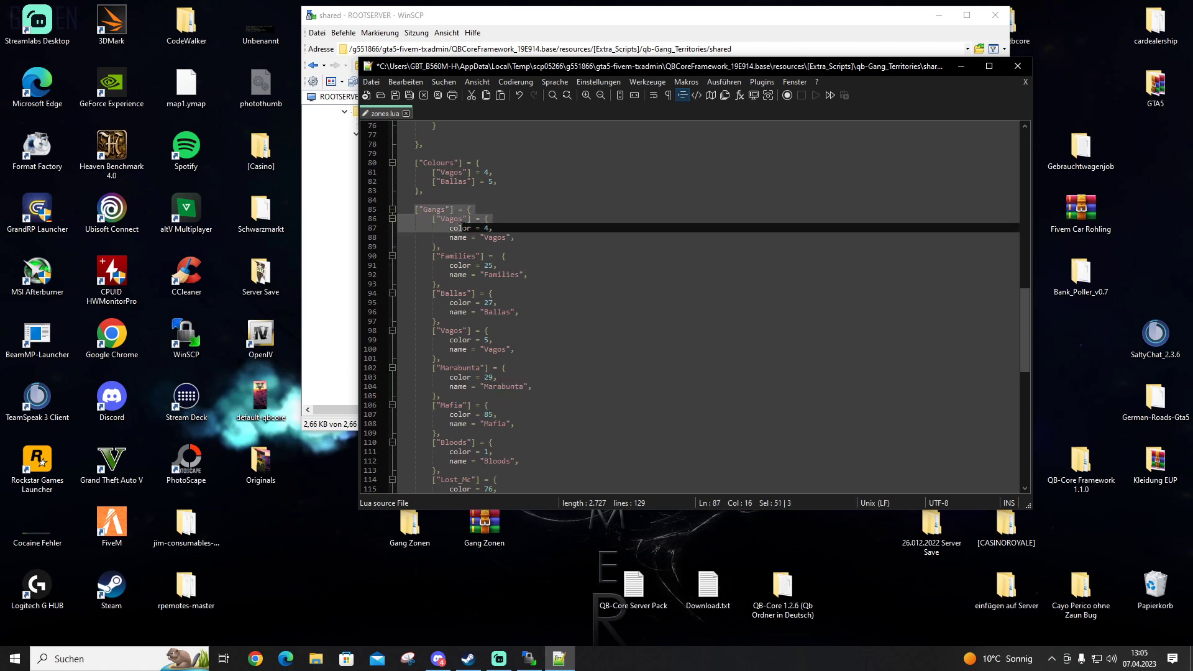
{"action": "left_click", "coordinate": [540, 275]}
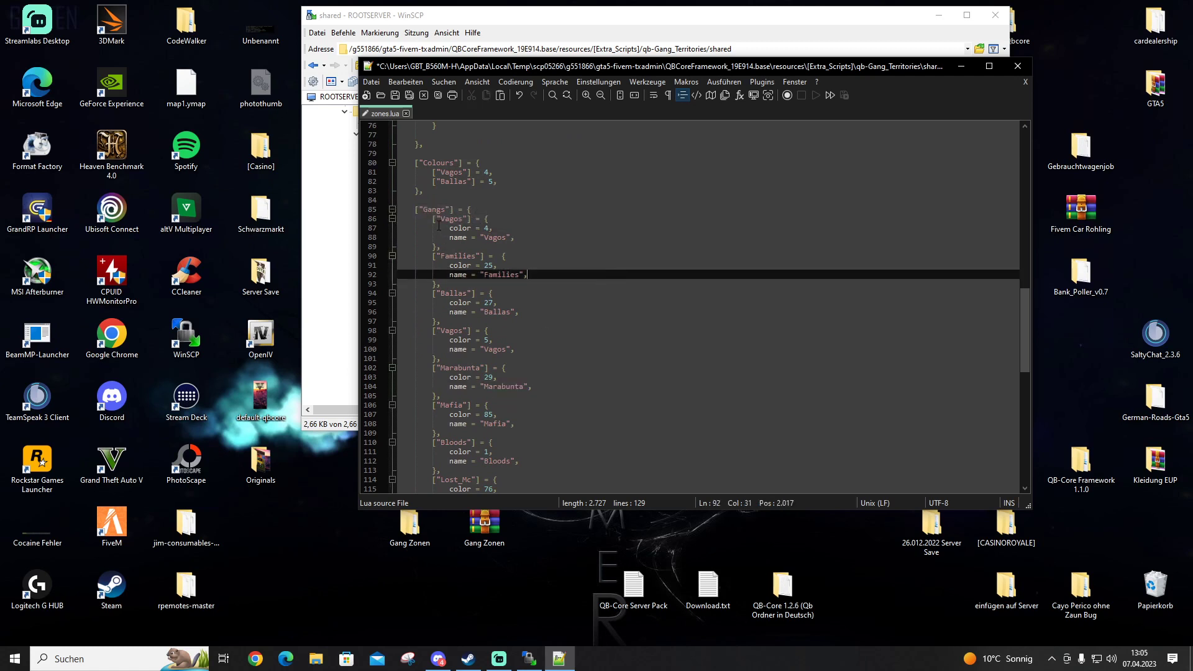
{"action": "left_click_drag", "start_coordinate": [434, 221], "coordinate": [460, 243]}
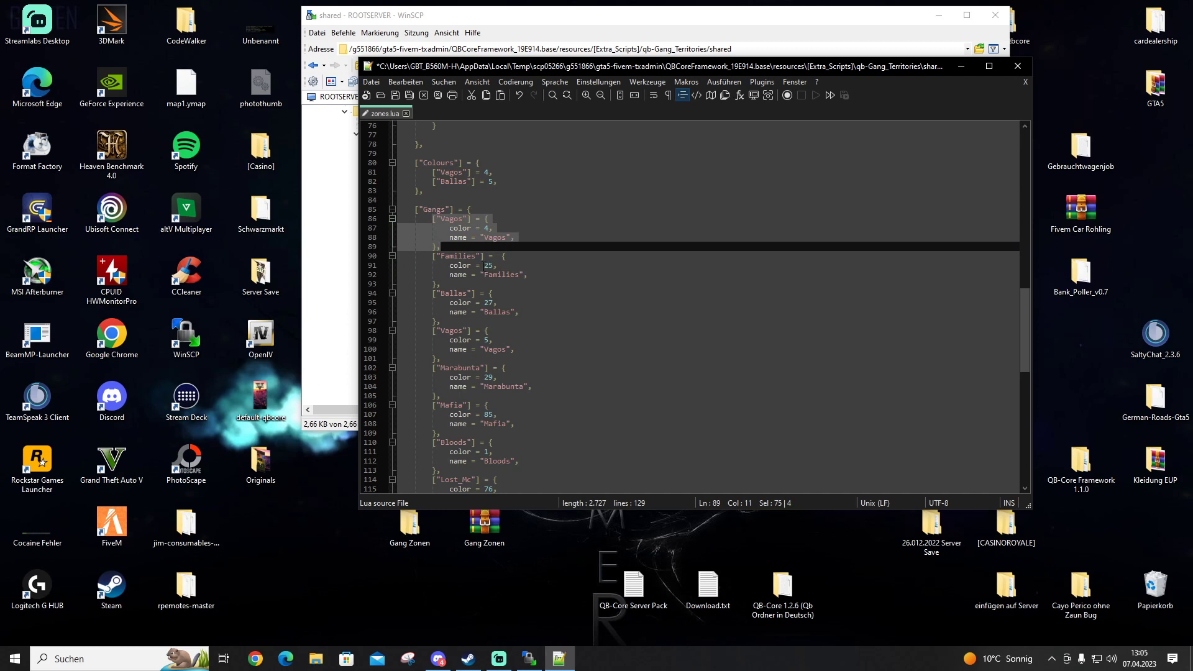
{"action": "scroll", "coordinate": [514, 370], "scroll_direction": "down", "scroll_amount": 11}
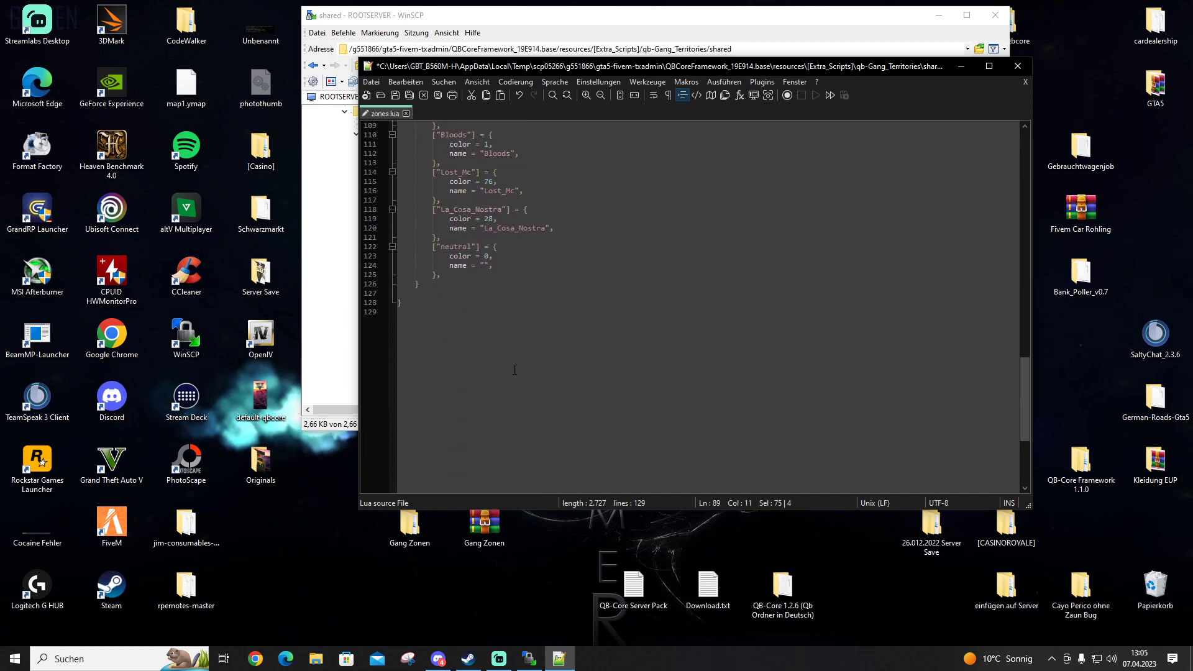
{"action": "scroll", "coordinate": [479, 348], "scroll_direction": "up", "scroll_amount": 2}
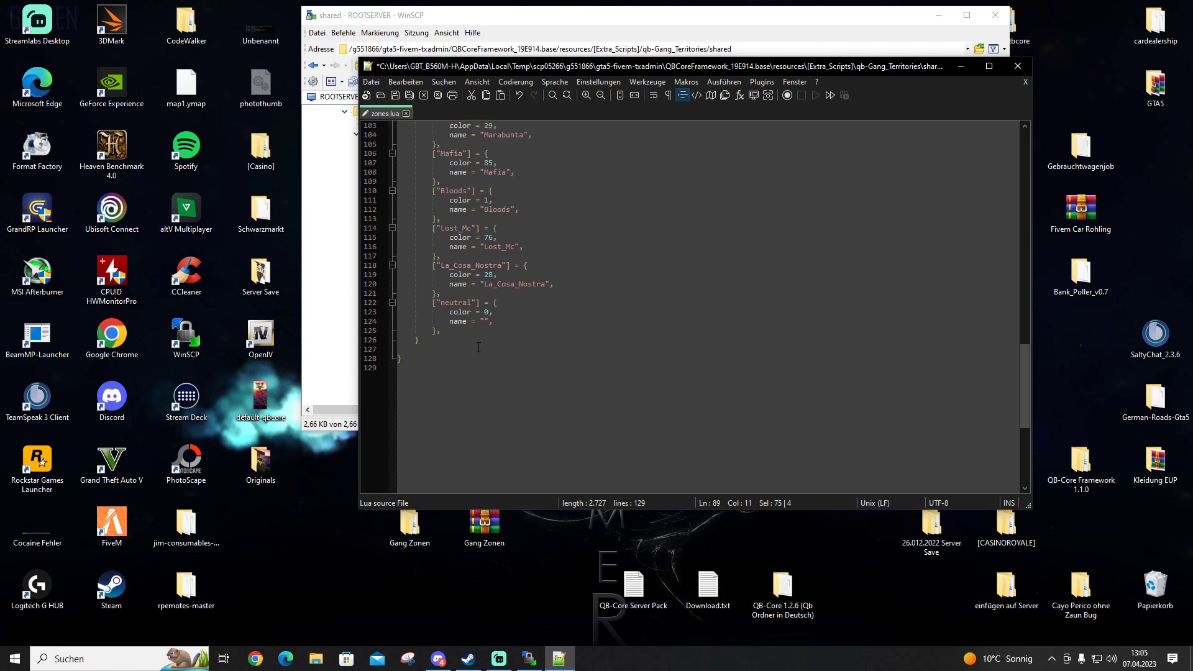
{"action": "left_click", "coordinate": [442, 332]}
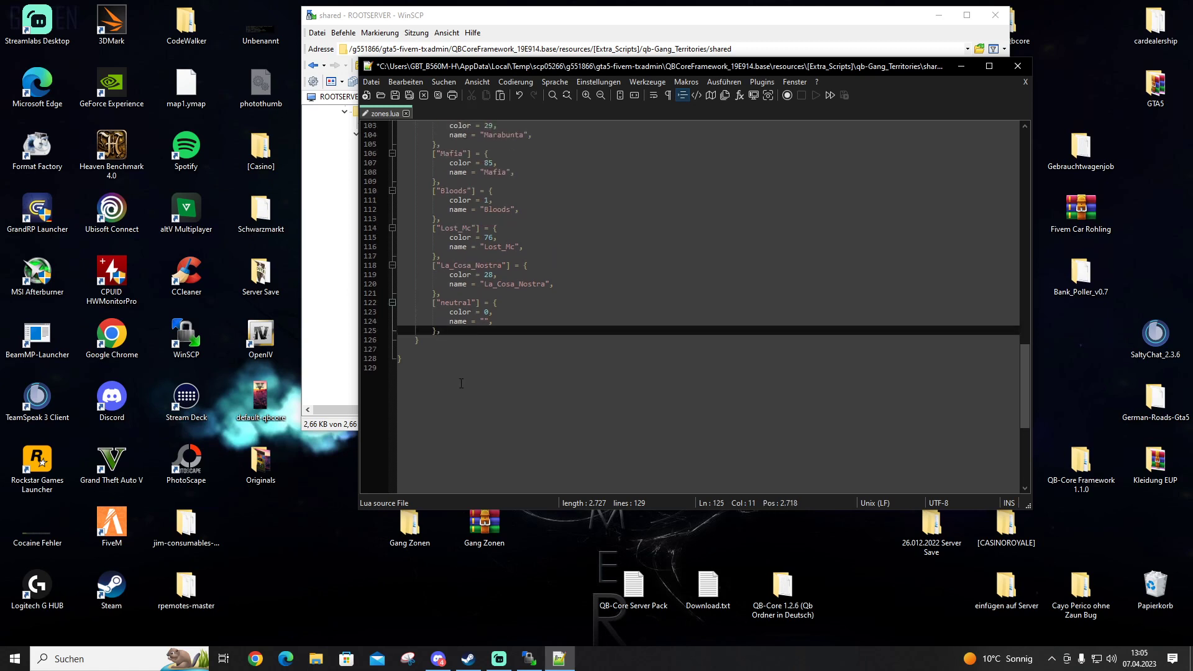
Examine the closing braces of the Gangs section in zones.lua and highlight the color value of the La_Cosa_Nostra gang entry
{"action": "left_click", "coordinate": [417, 341]}
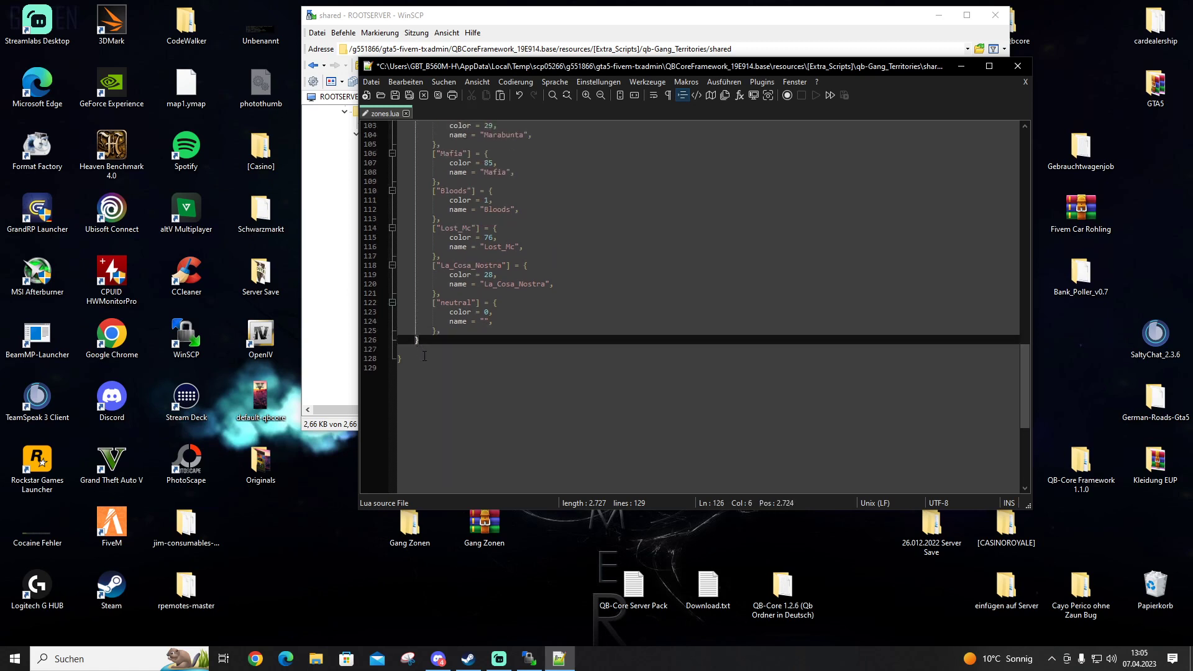
{"action": "left_click", "coordinate": [443, 332]}
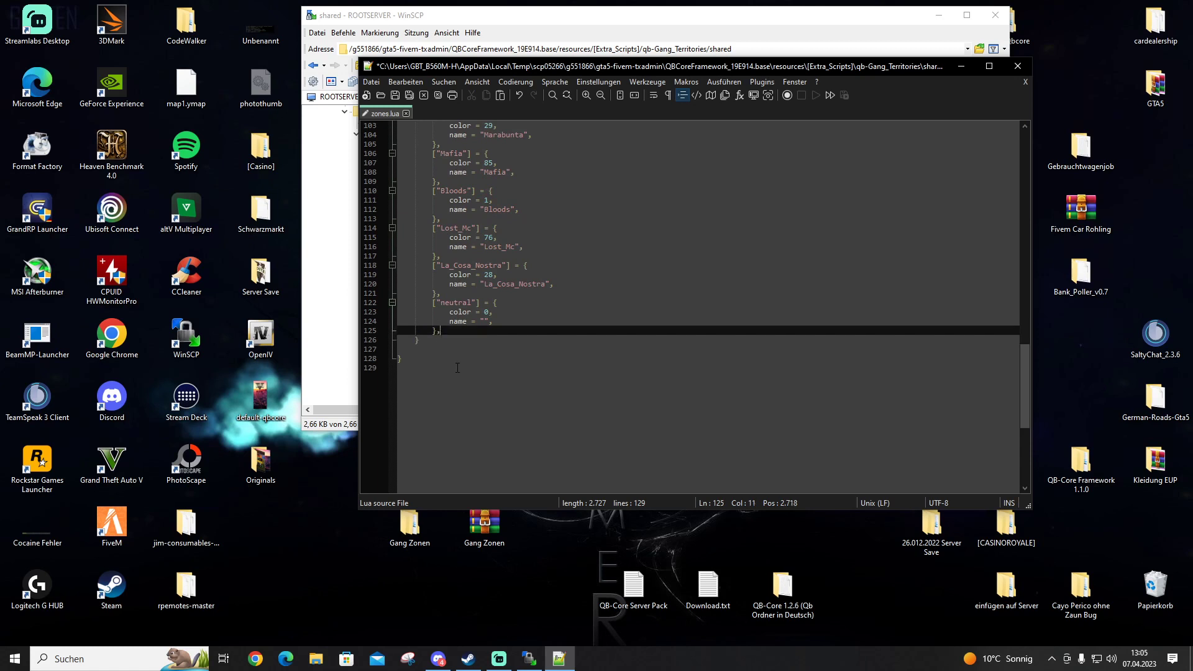
{"action": "scroll", "coordinate": [586, 457], "scroll_direction": "up", "scroll_amount": 1}
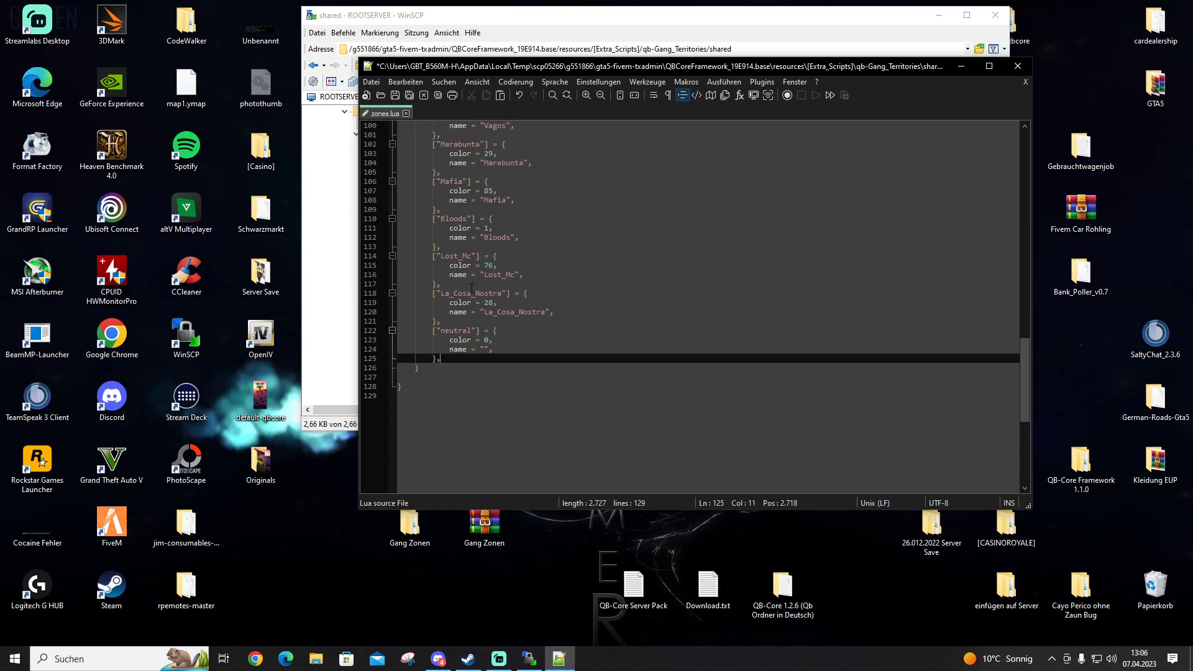
{"action": "scroll", "coordinate": [831, 354], "scroll_direction": "up", "scroll_amount": 15}
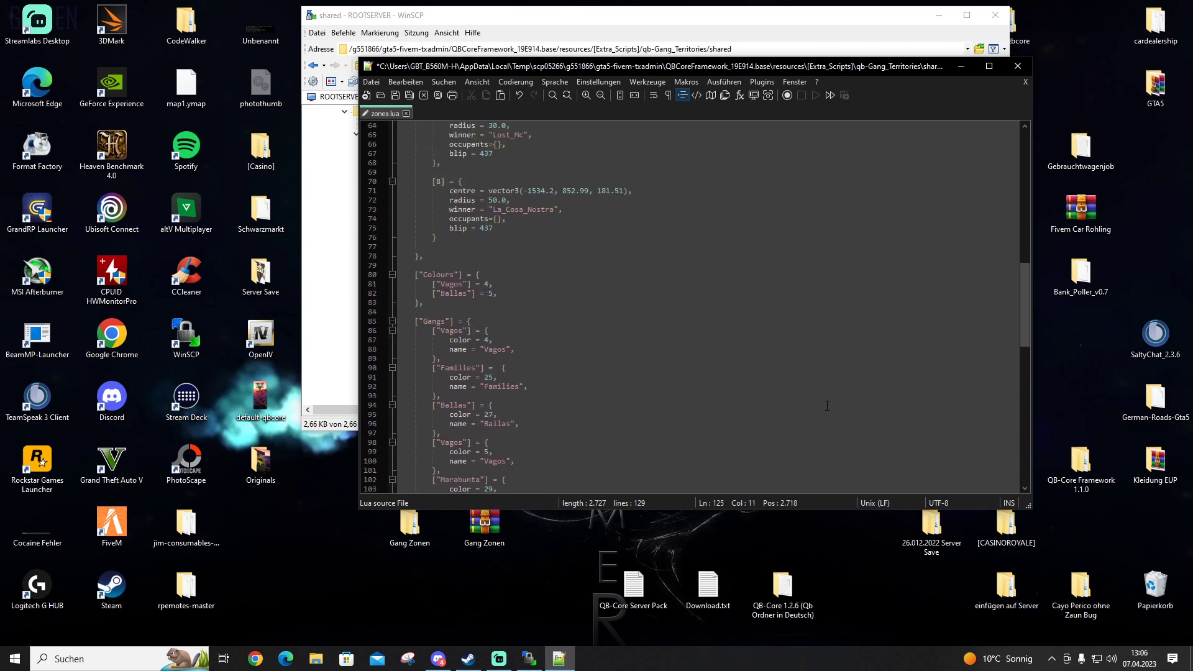
{"action": "scroll", "coordinate": [827, 405], "scroll_direction": "down", "scroll_amount": 14}
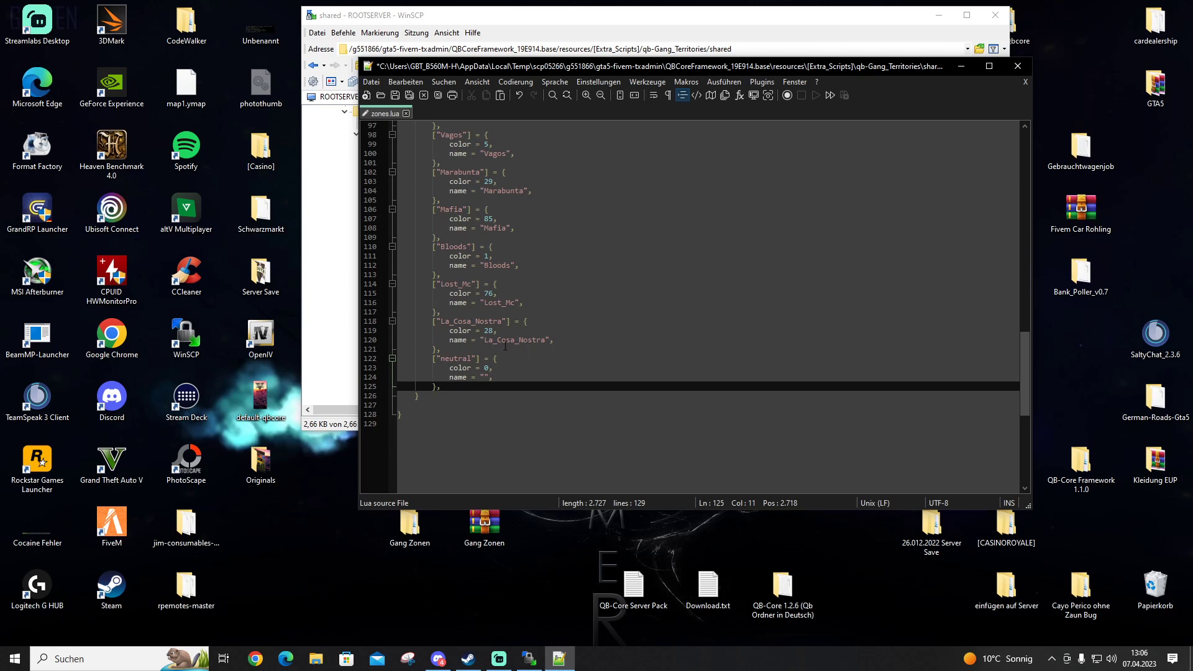
{"action": "double_click", "coordinate": [489, 330]}
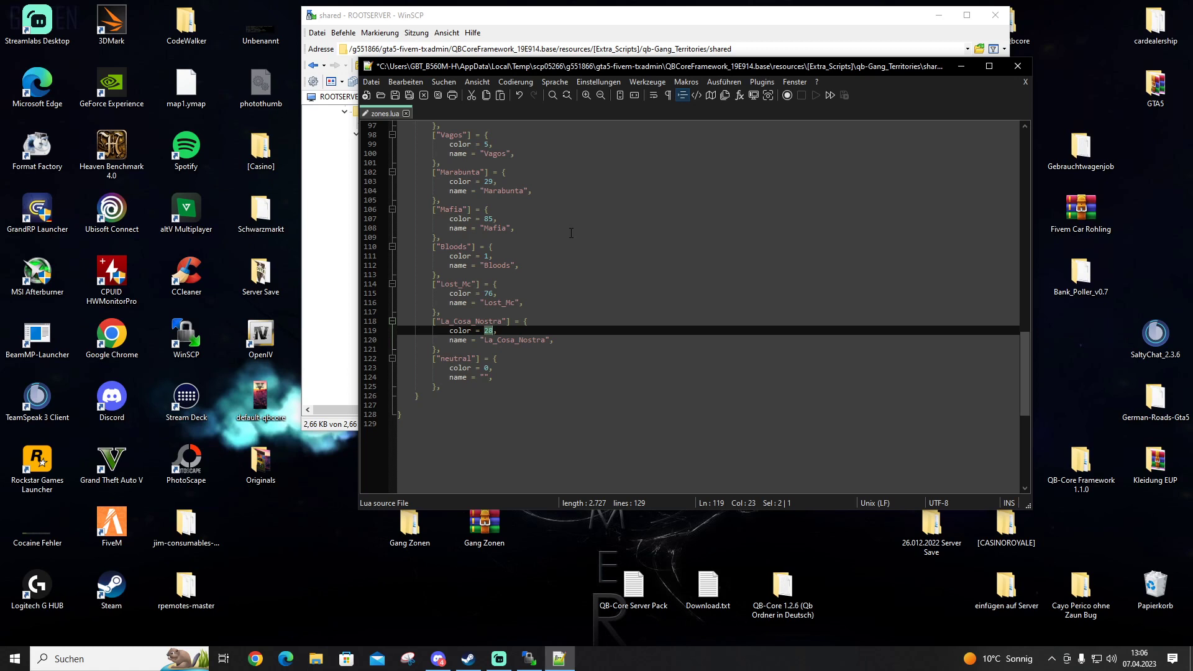
Return to the qb-Gang_Territories folder on the server and open README.md at the note about colour ids
{"action": "left_click", "coordinate": [1018, 66]}
{"action": "left_click", "coordinate": [311, 67]}
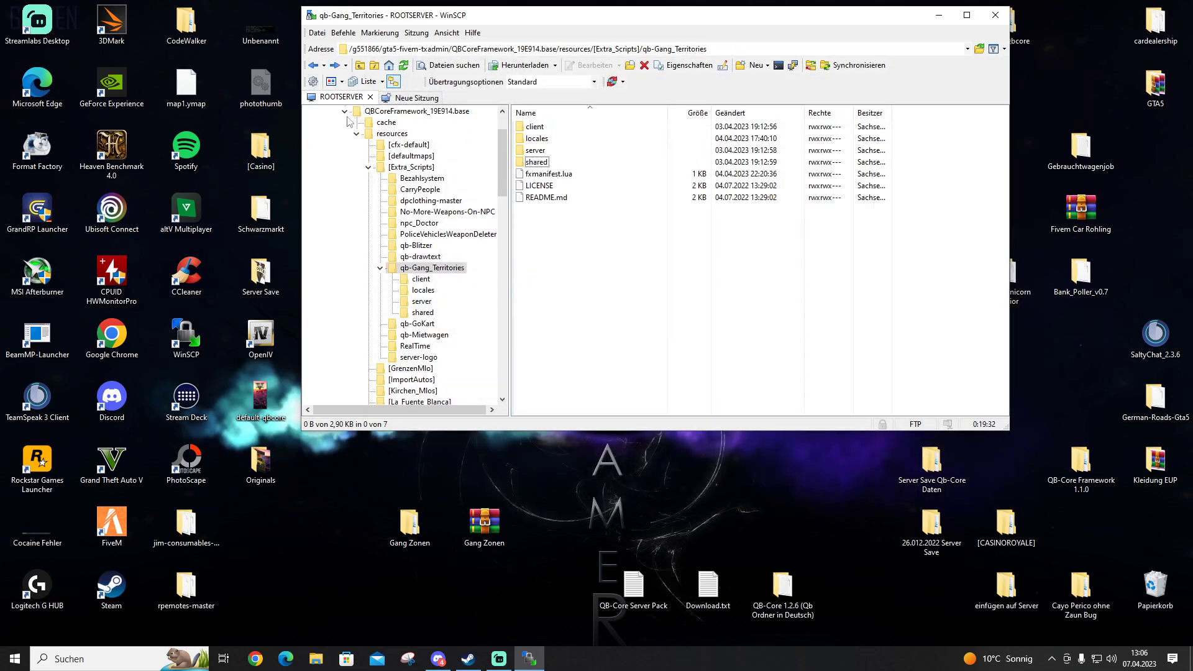
{"action": "left_click", "coordinate": [549, 199]}
{"action": "double_click", "coordinate": [549, 199]}
{"action": "scroll", "coordinate": [616, 348], "scroll_direction": "down", "scroll_amount": 10}
{"action": "scroll", "coordinate": [616, 349], "scroll_direction": "up", "scroll_amount": 3}
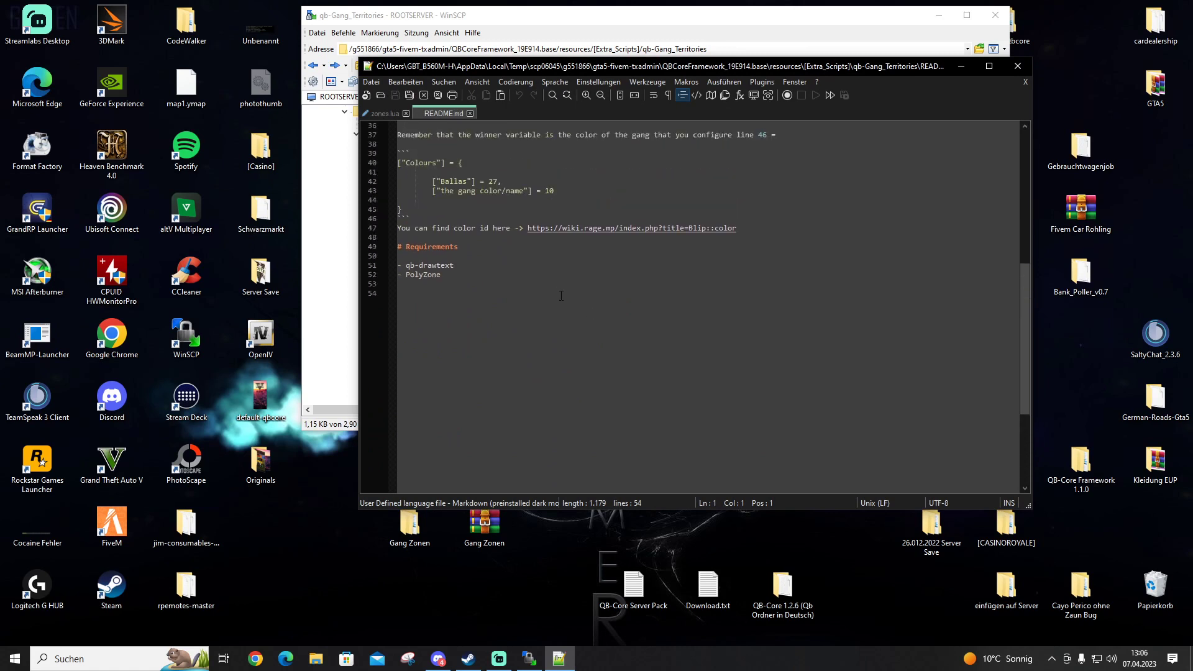
Point out the README's colour id note and open its wiki.rage.mp Blip::color link to view the colour list
{"action": "left_click_drag", "start_coordinate": [403, 229], "coordinate": [507, 229]}
{"action": "left_click", "coordinate": [568, 230]}
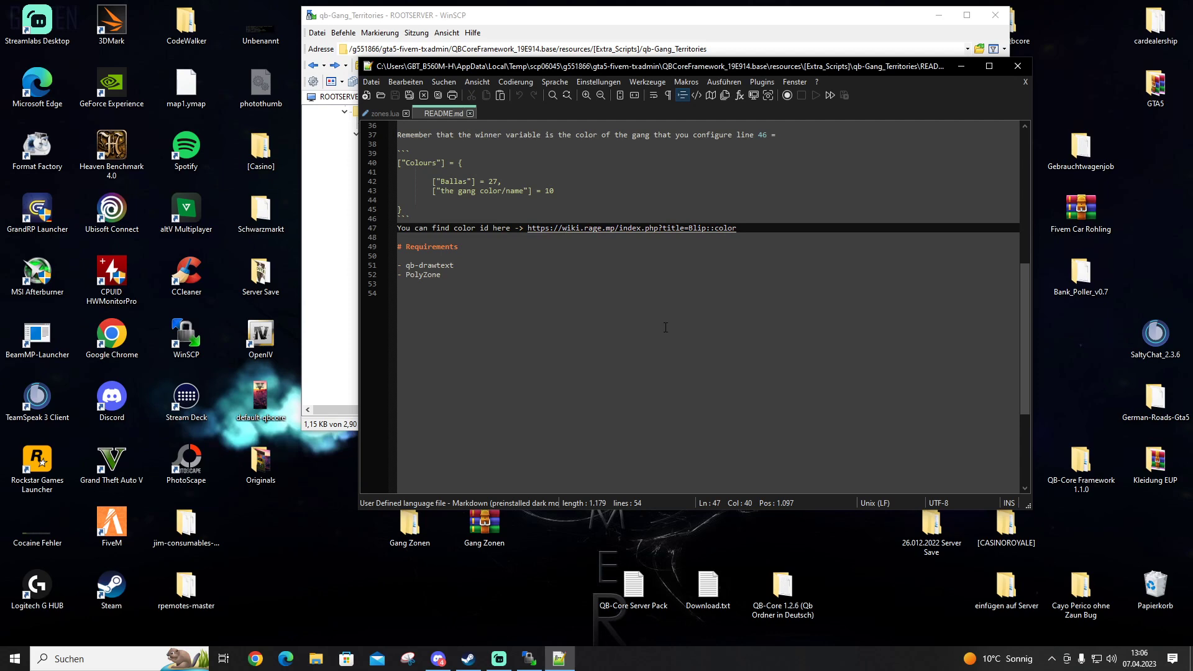
{"action": "double_click", "coordinate": [674, 231]}
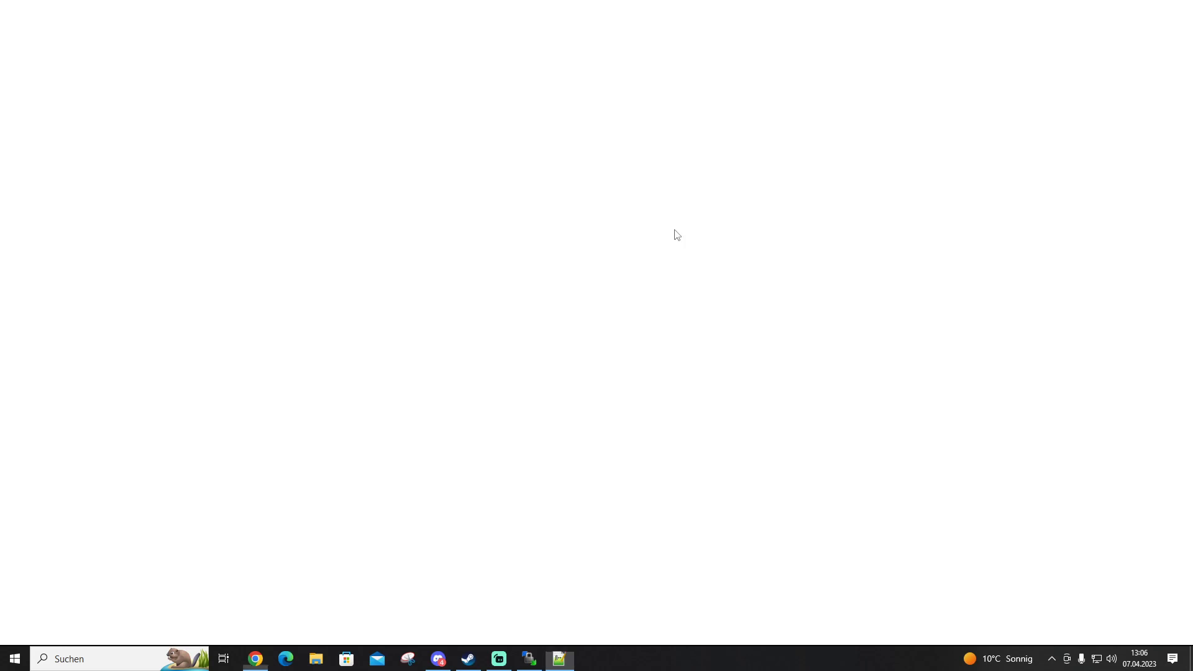
{"action": "scroll", "coordinate": [500, 386], "scroll_direction": "down", "scroll_amount": 3}
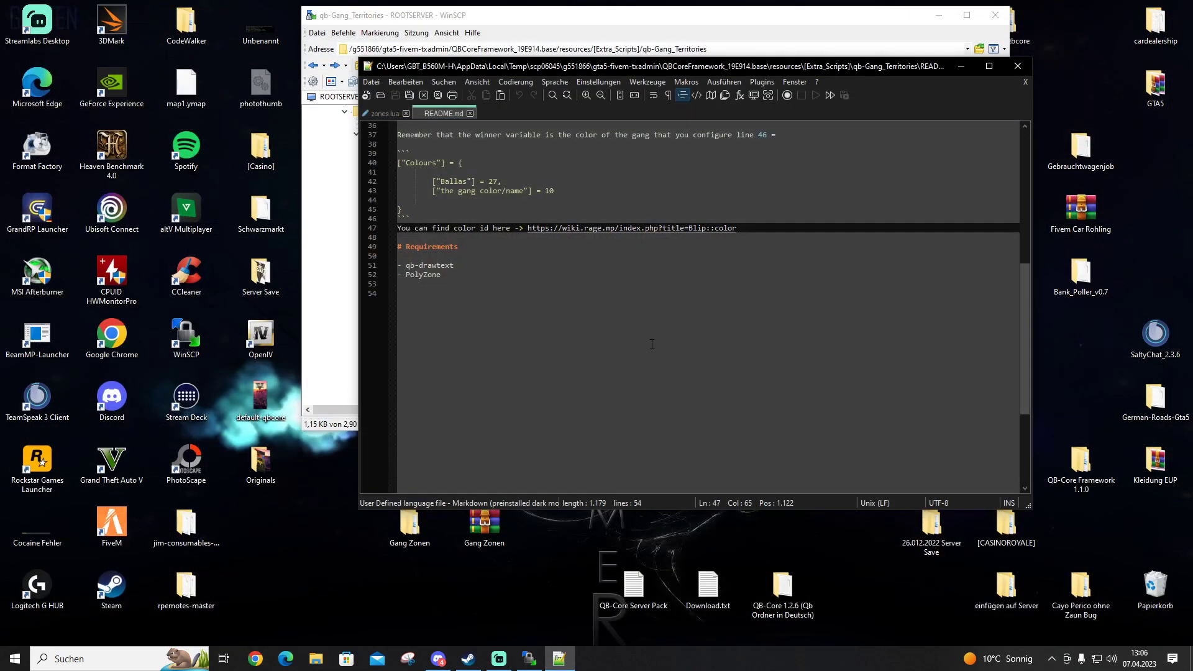
Review the README from its start through the "How to add zone ?" instructions, and close README.md
{"action": "scroll", "coordinate": [648, 342], "scroll_direction": "up", "scroll_amount": 12}
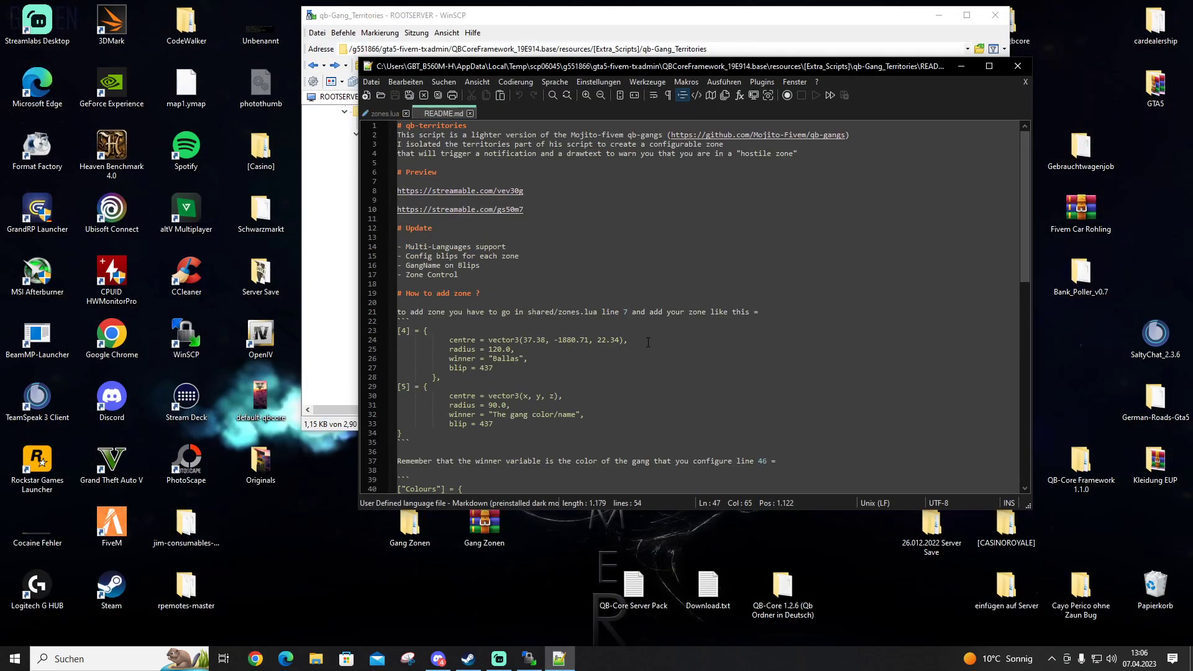
{"action": "scroll", "coordinate": [648, 343], "scroll_direction": "down", "scroll_amount": 3}
{"action": "scroll", "coordinate": [648, 342], "scroll_direction": "down", "scroll_amount": 1}
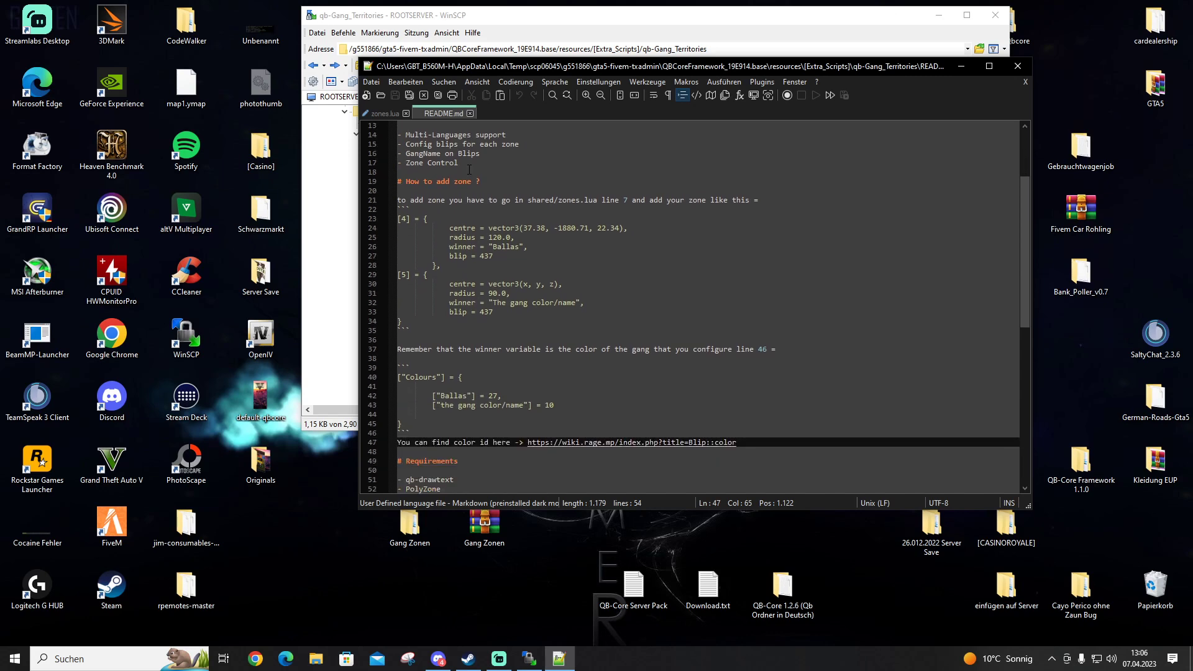
{"action": "left_click", "coordinate": [471, 114]}
Close zones.lua without saving its changes, and close the text editor
{"action": "scroll", "coordinate": [522, 308], "scroll_direction": "up", "scroll_amount": 14}
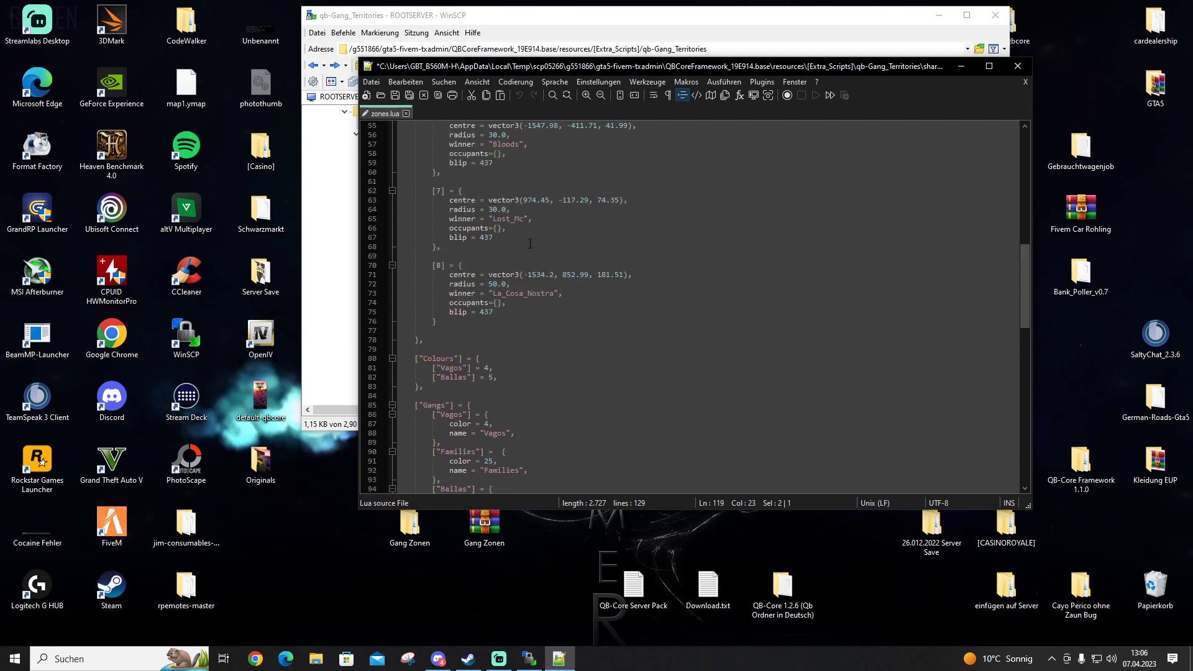
{"action": "left_click", "coordinate": [405, 113]}
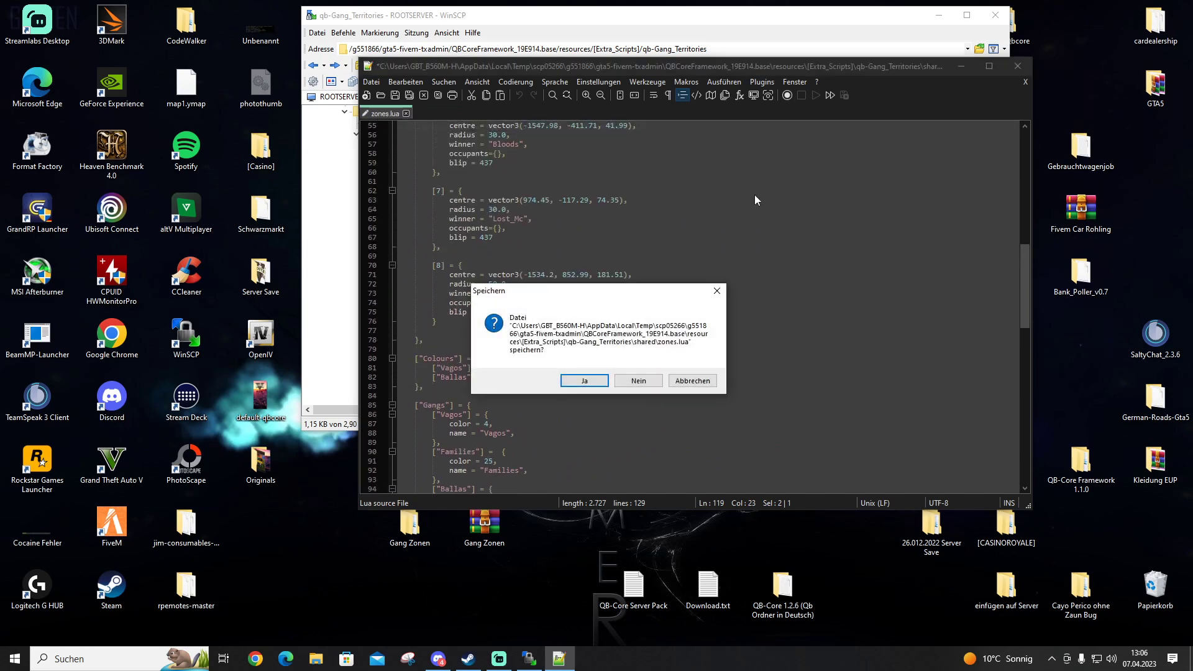
{"action": "left_click", "coordinate": [639, 381]}
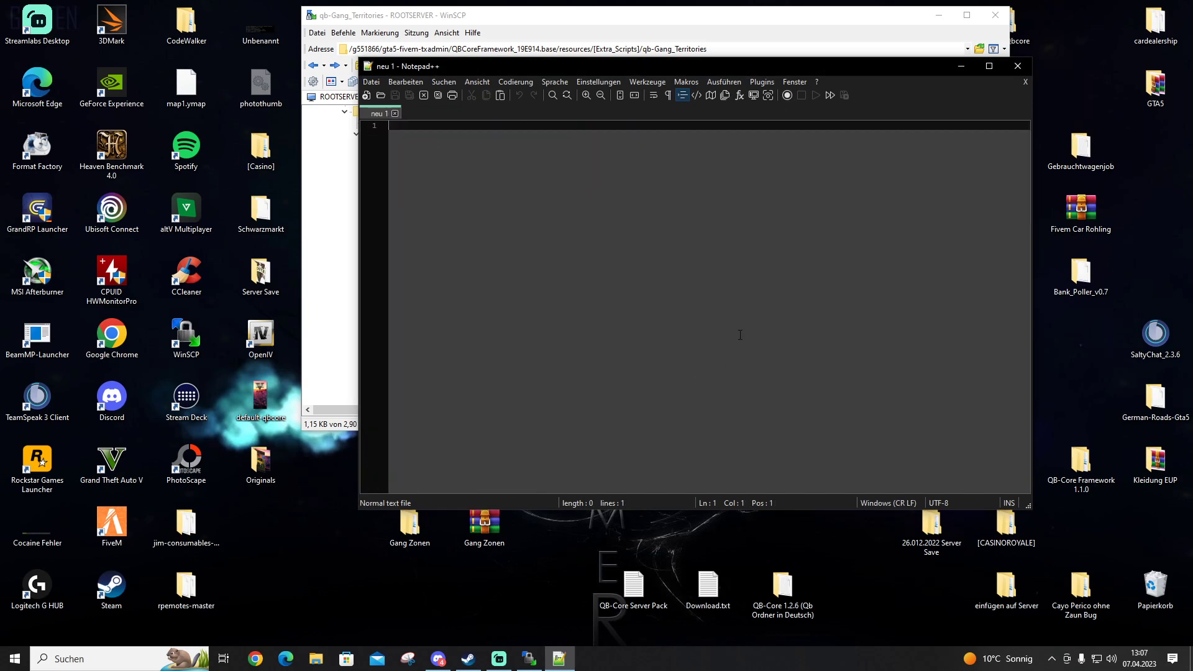
{"action": "left_click", "coordinate": [1017, 66]}
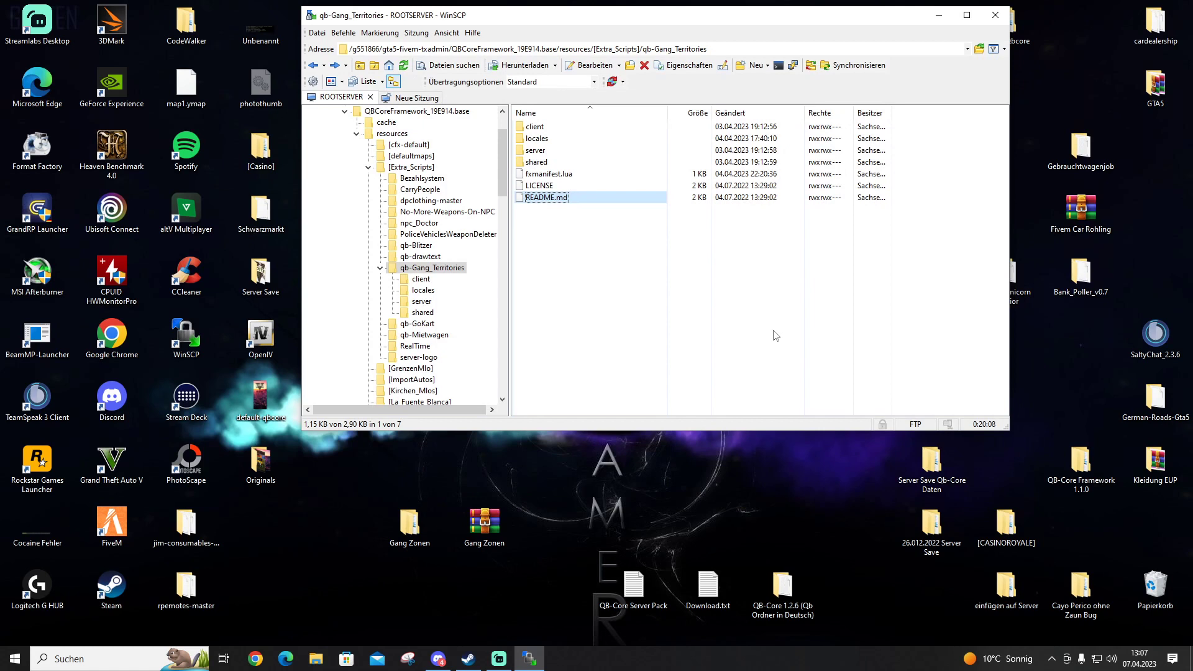